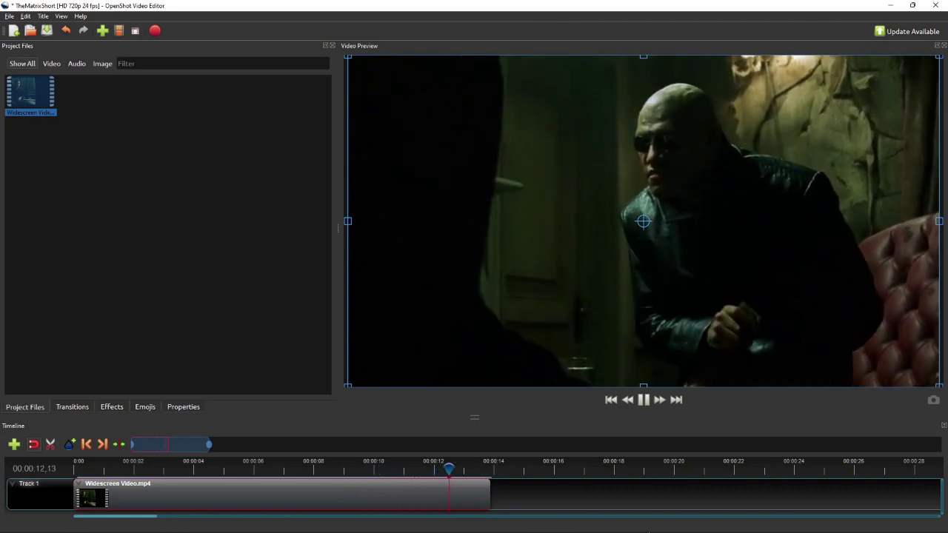
Step: Play the vertical demo clip in the player, then return to the editor
left_click(643, 521)
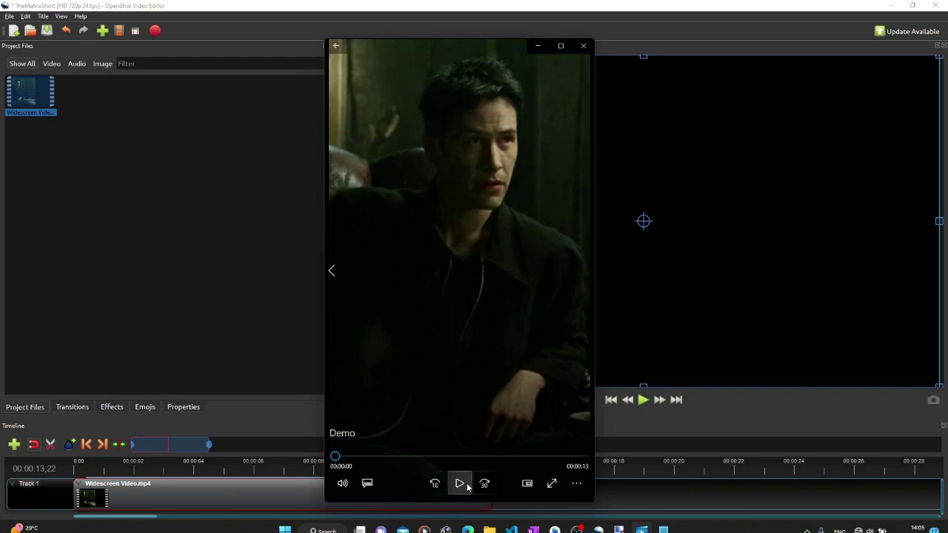
left_click(459, 484)
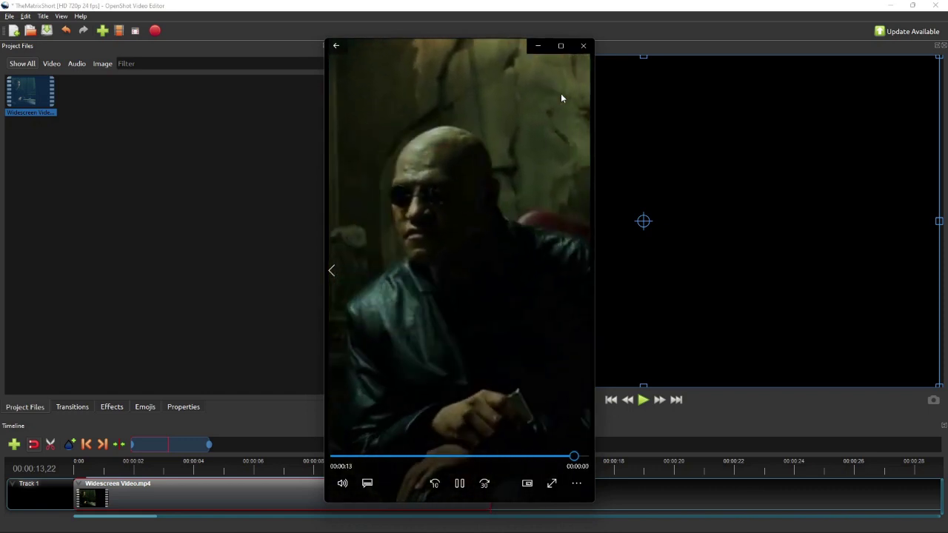
left_click(538, 47)
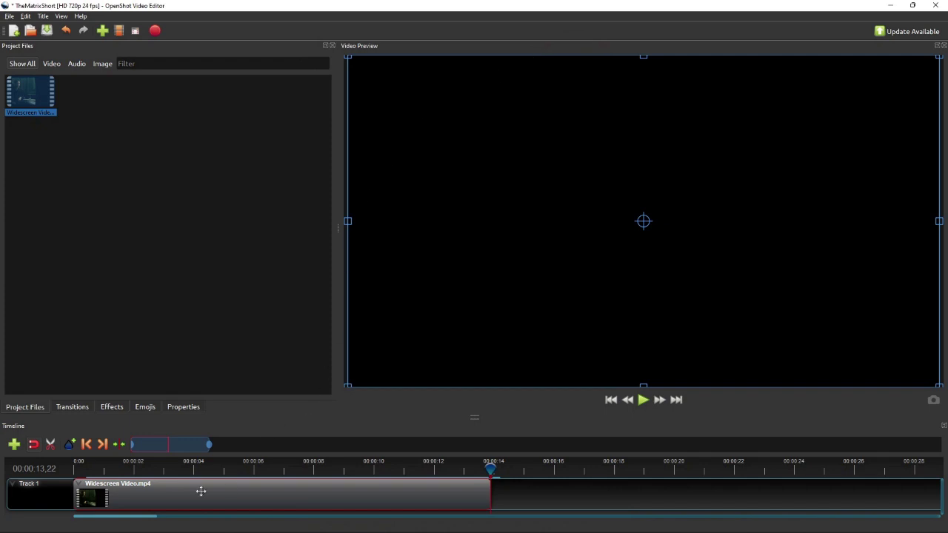
Step: Scrub the footage between 00:00:03 and 00:00:10 to locate the shot change
left_click(86, 443)
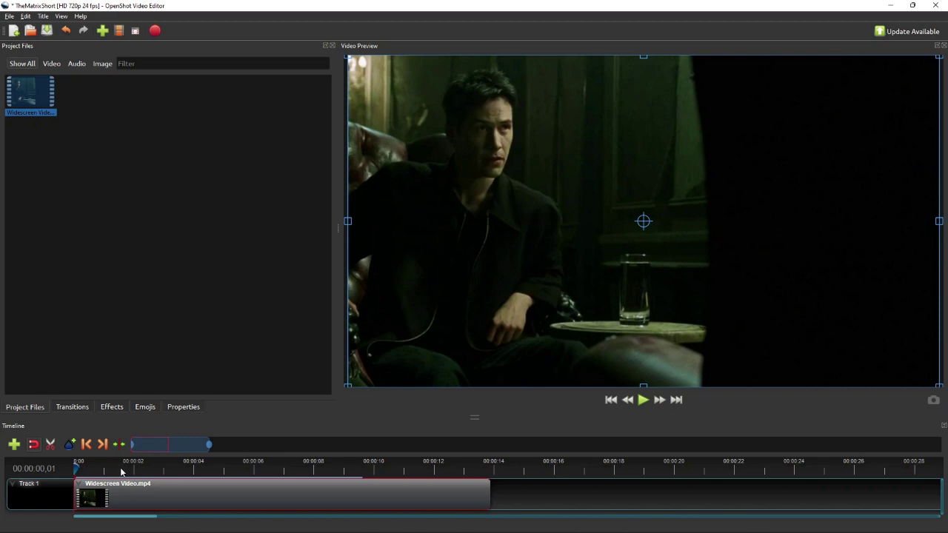
left_click(165, 471)
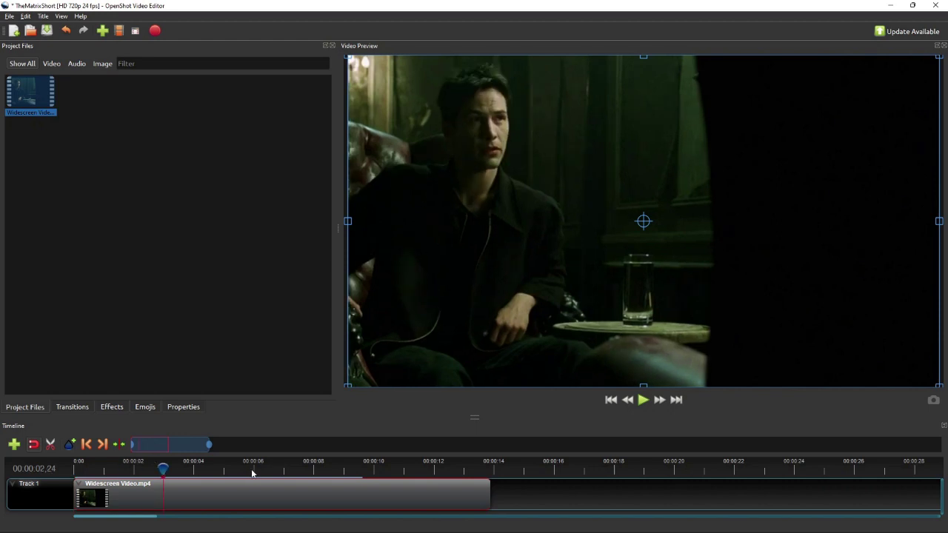
left_click(252, 471)
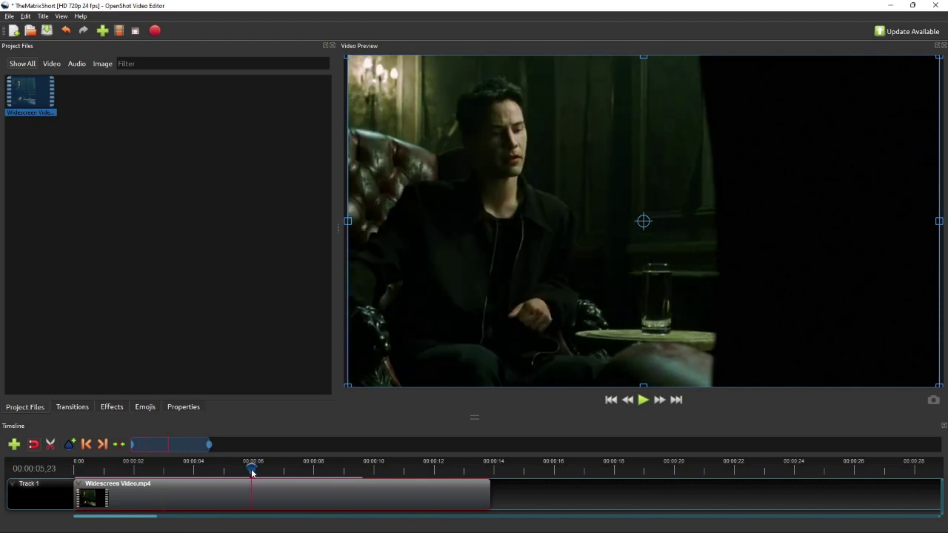
left_click(193, 471)
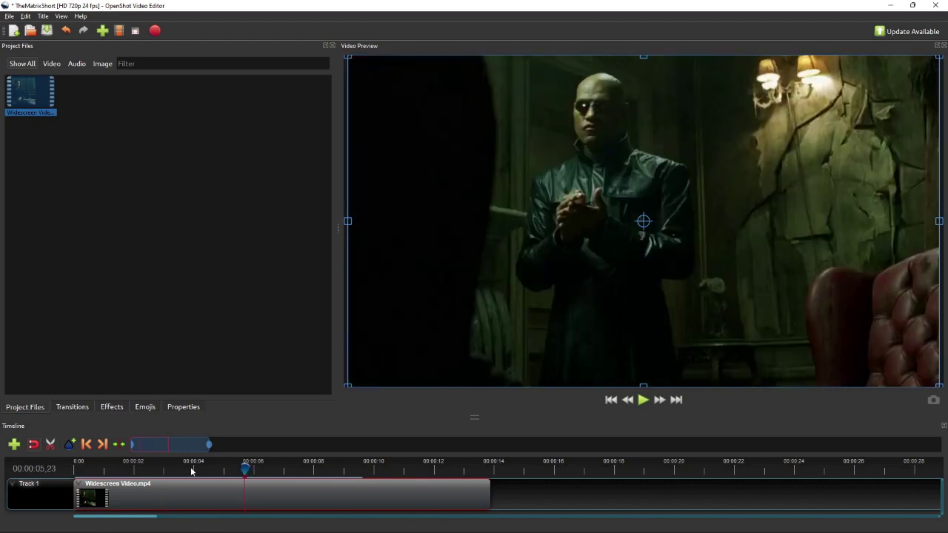
left_click(374, 471)
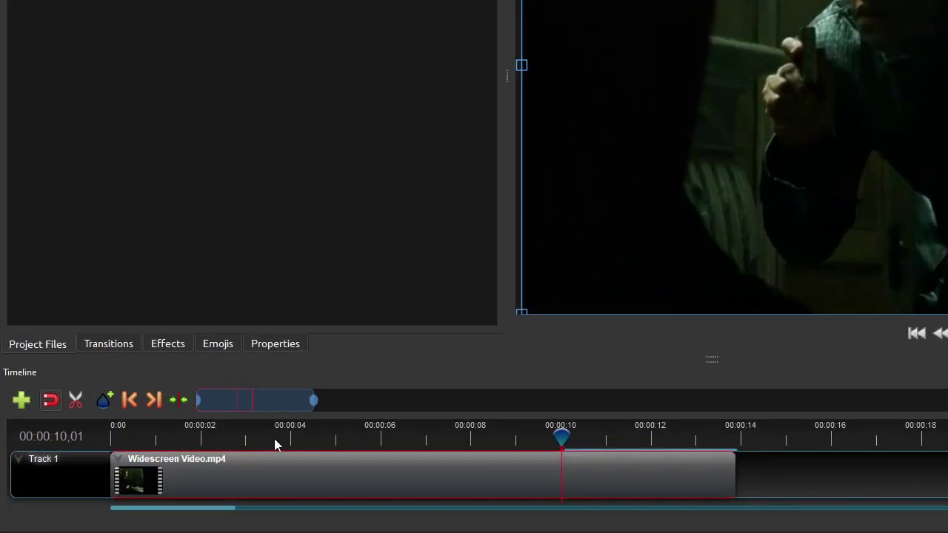
left_click(184, 471)
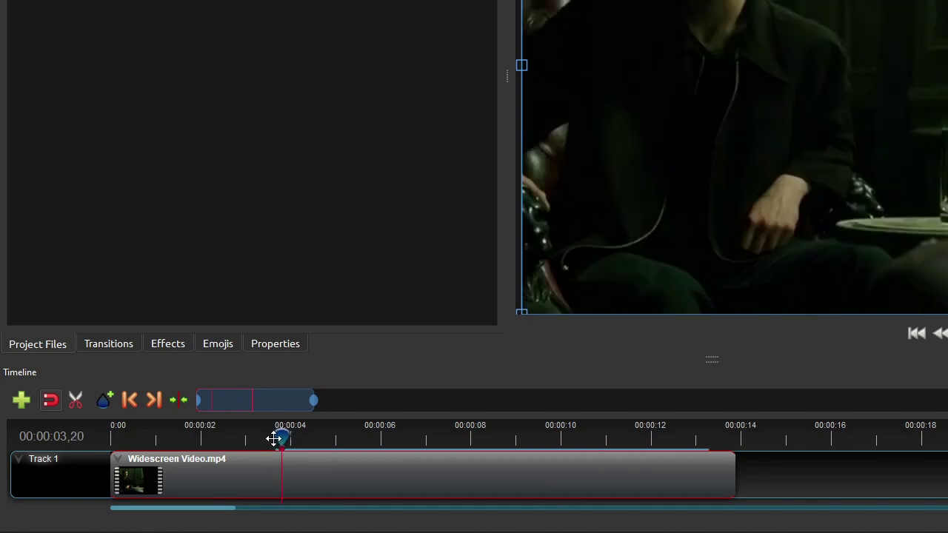
Step: Zoom the timeline, settle on 00:00:03,20 frame by frame, and slice keeping both sides
mouse_move(313, 401)
left_mouse_down()
mouse_move(288, 400)
mouse_move(297, 405)
left_mouse_up()
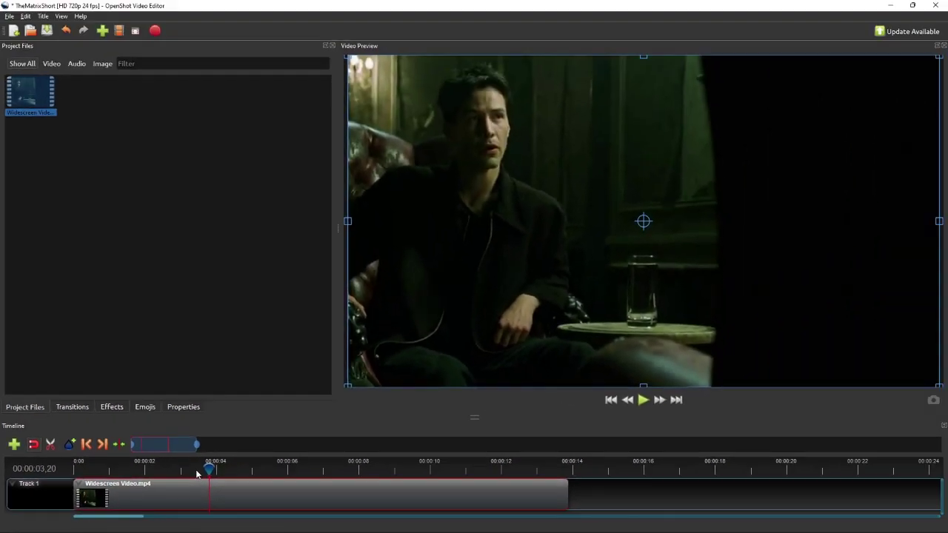
key("Right")
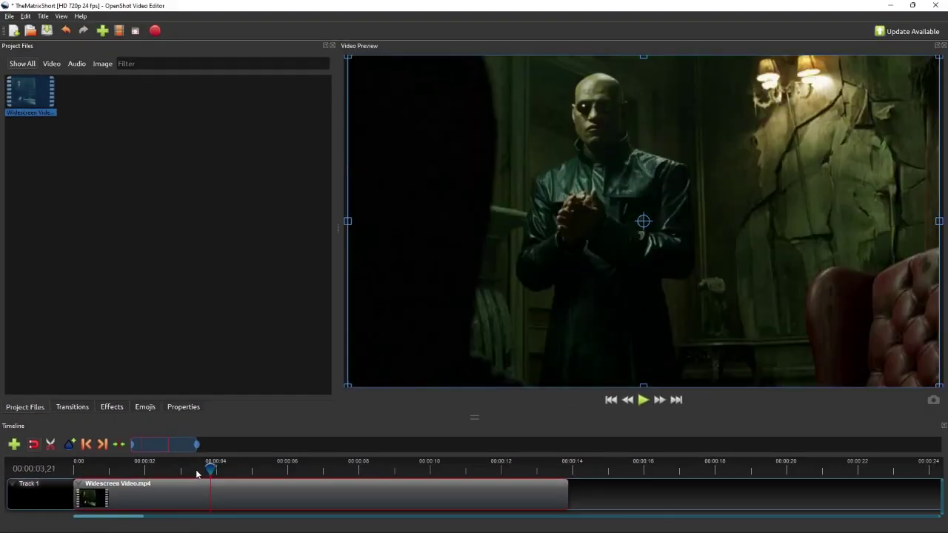
key("Left")
key("Right")
key("Left")
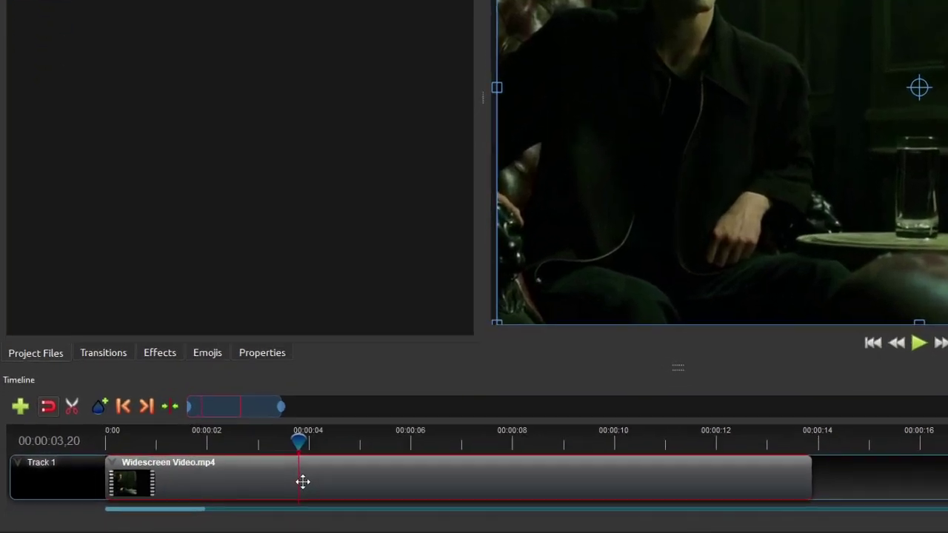
right_click(303, 482)
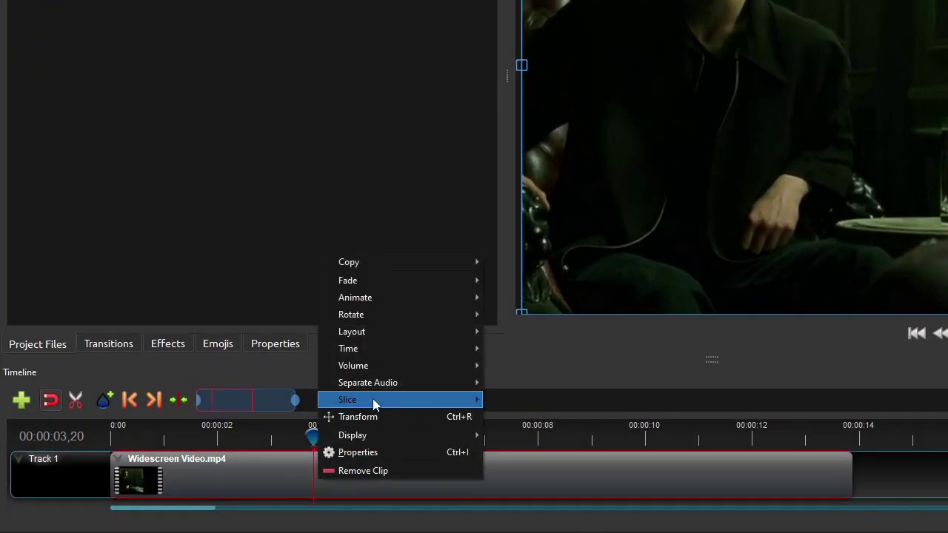
mouse_move(355, 408)
left_click(509, 401)
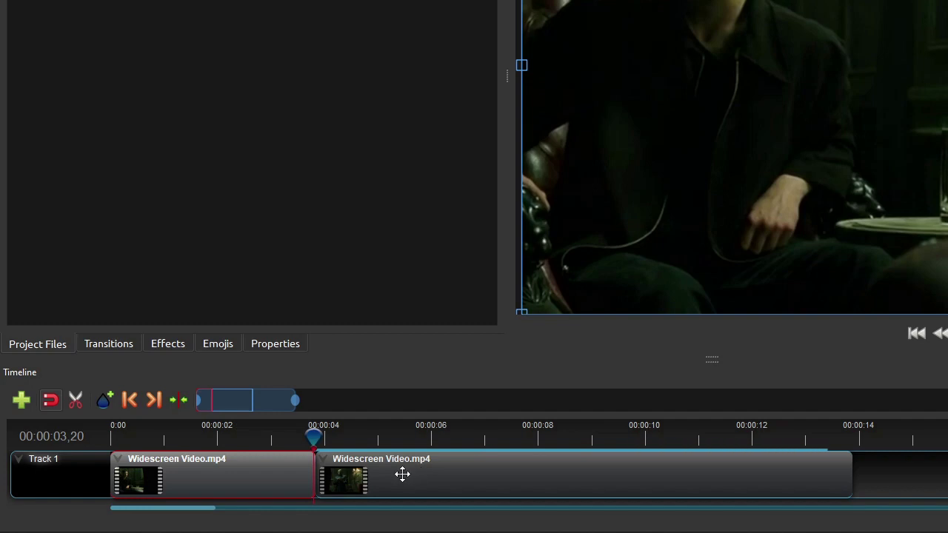
Step: Trim the stray first frame off the second clip and close the gap between clips
left_click_drag(403, 475, 422, 471)
left_click(366, 438)
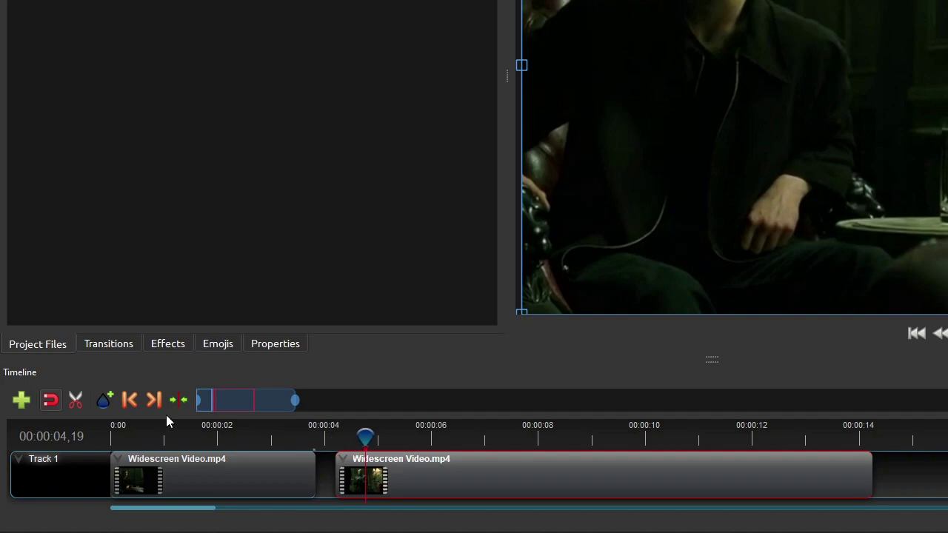
left_click(129, 400)
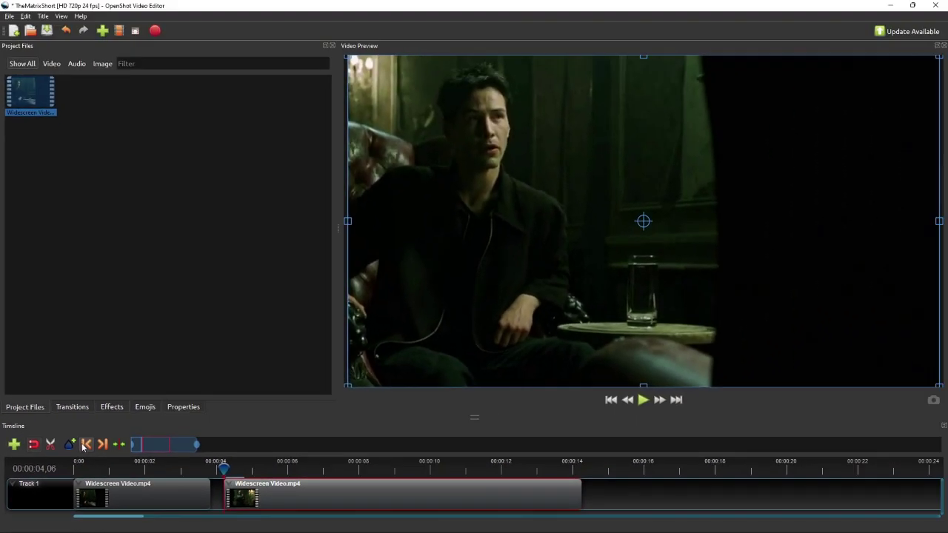
key("Right")
key("Left")
key("Right")
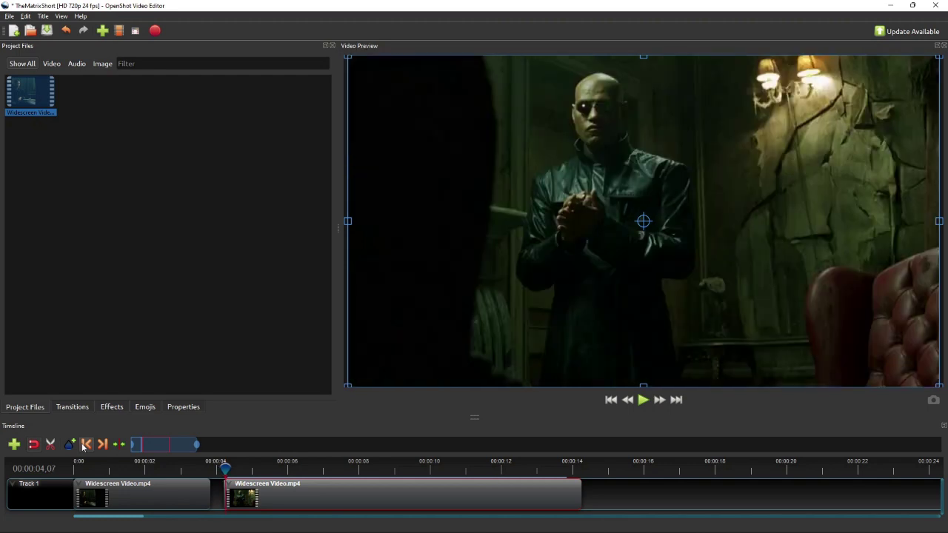
key("Left")
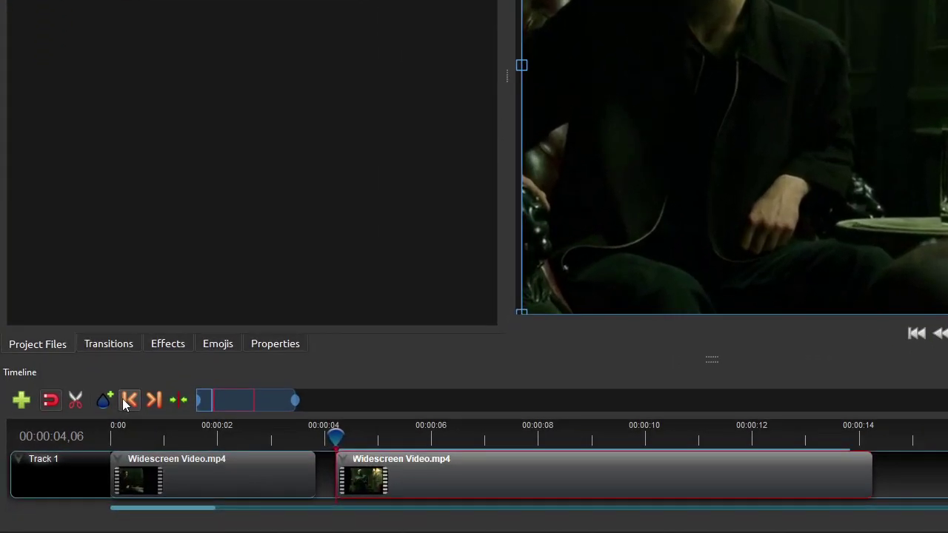
key("Right")
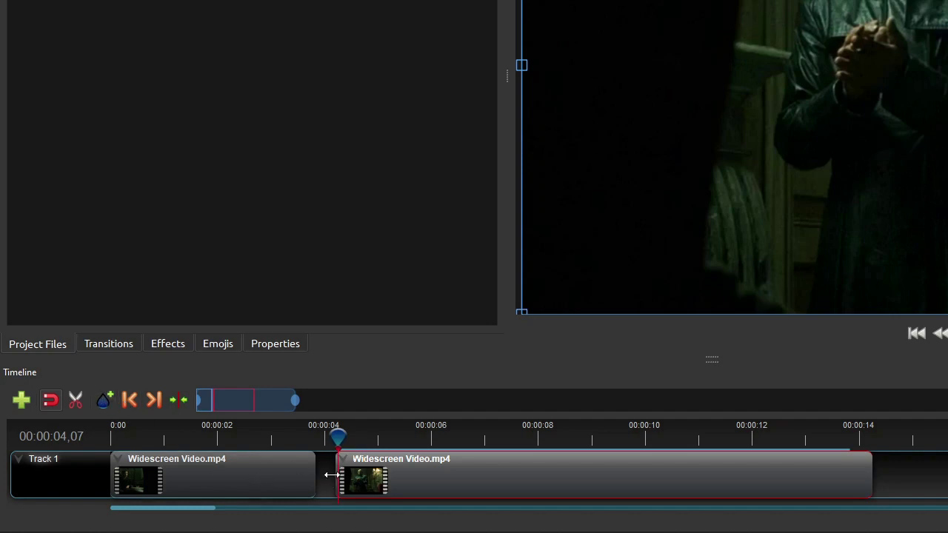
left_click_drag(340, 476, 338, 476)
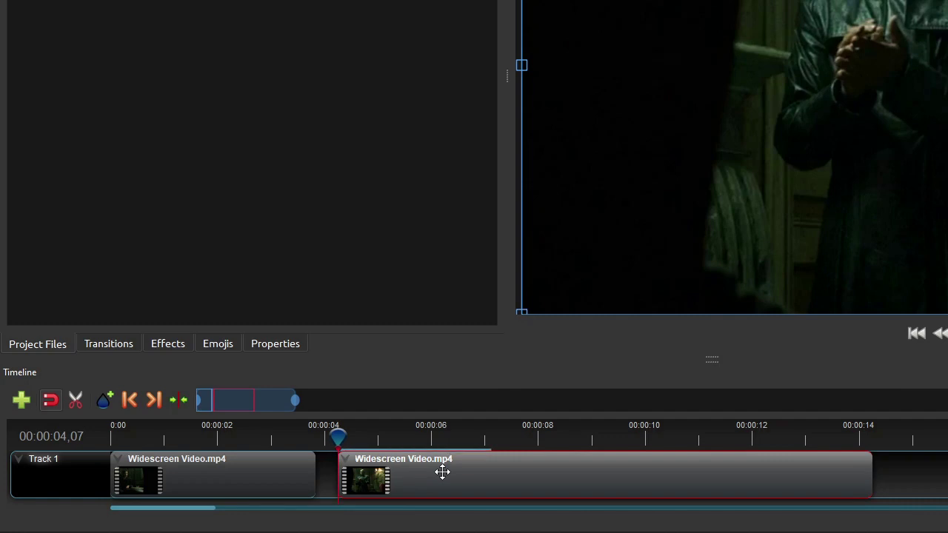
left_click_drag(442, 473, 419, 473)
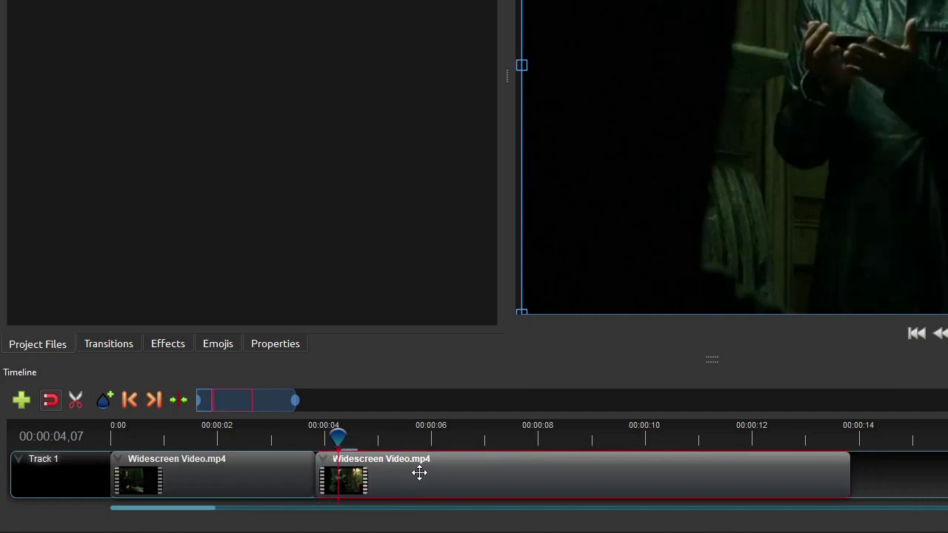
Step: Slice the footage at 00:00:05,07 and 00:00:08,08, keeping both sides each time
key("Home")
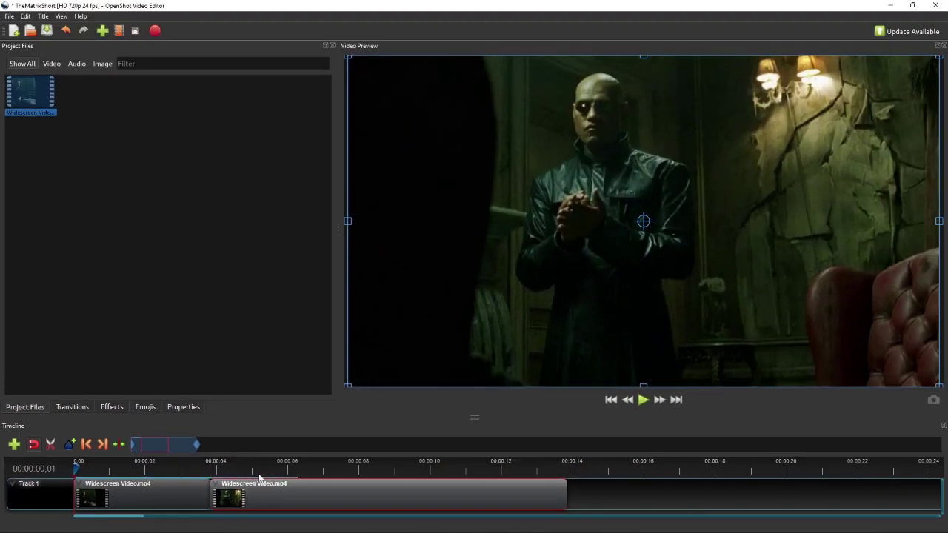
left_click(258, 470)
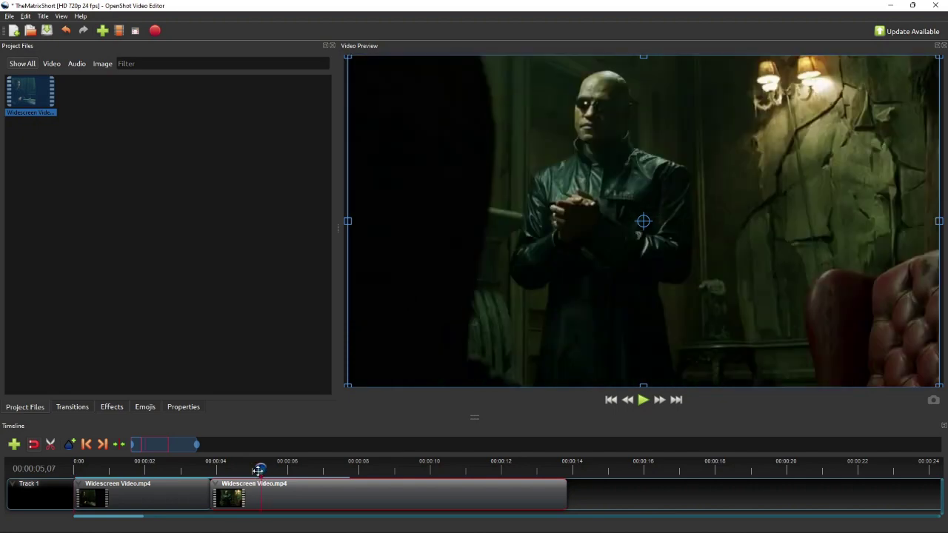
right_click(279, 491)
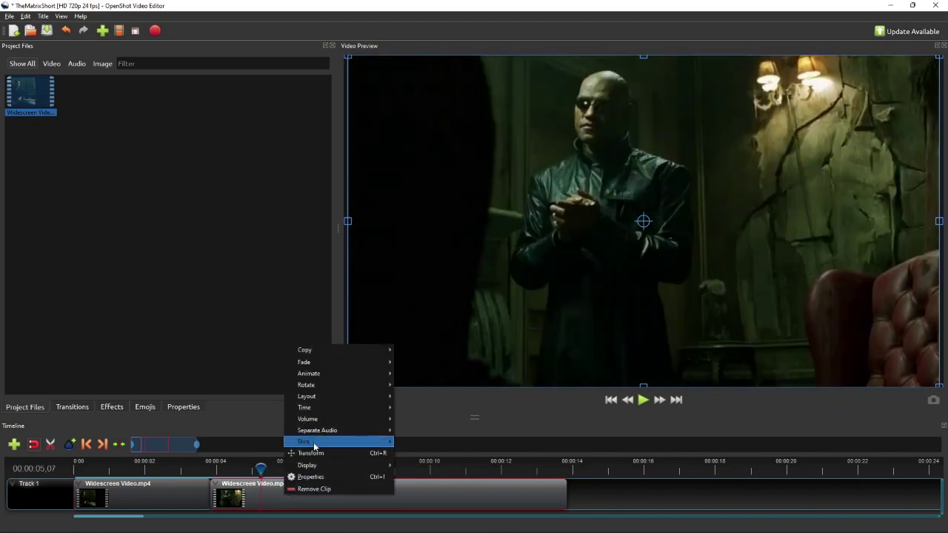
left_click(430, 446)
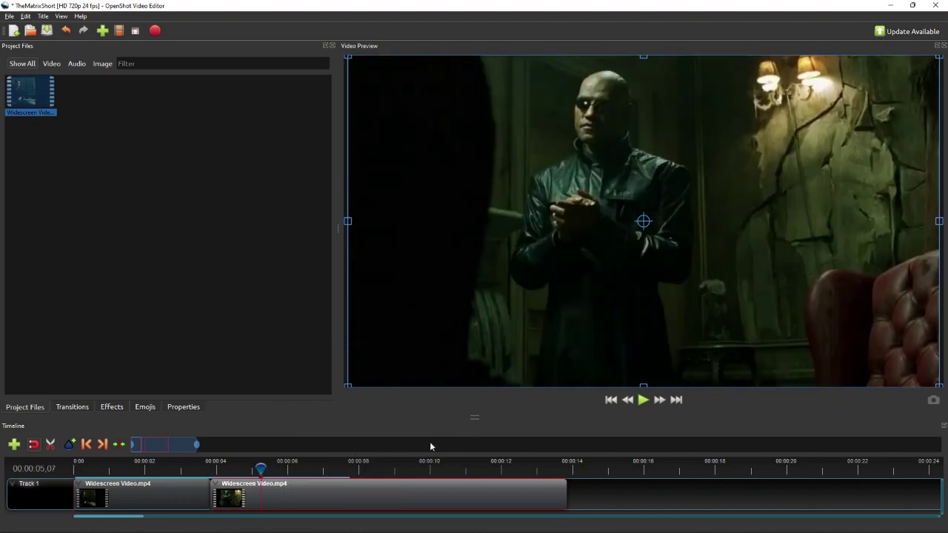
left_click(370, 471)
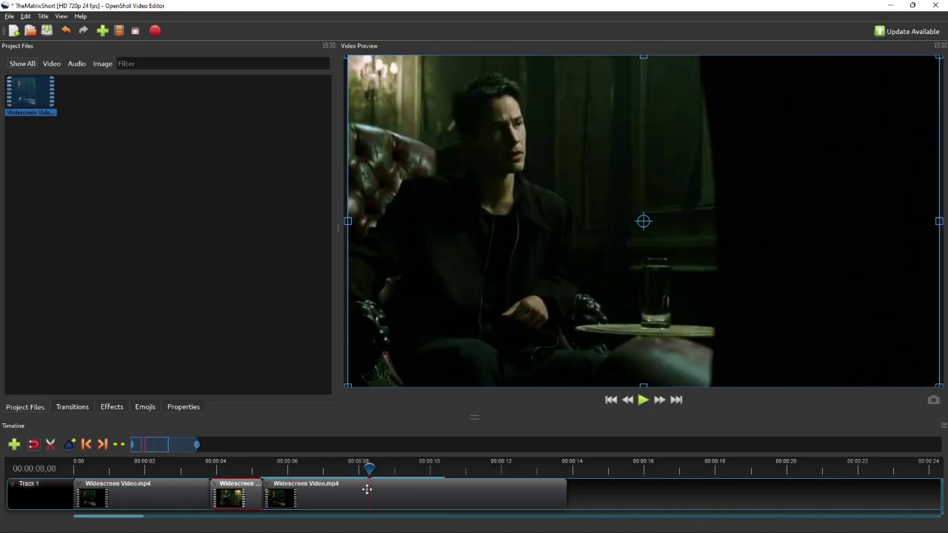
left_click(370, 493)
right_click(370, 492)
mouse_move(402, 440)
left_click(519, 441)
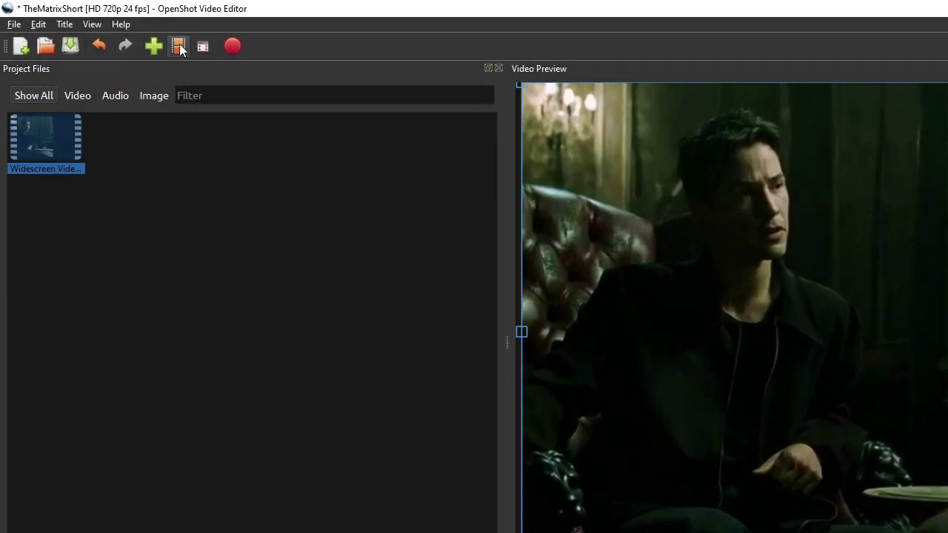
Step: Filter the profiles for 'vertical' and apply HD Vertical 720p 24 fps to the project
left_click(178, 46)
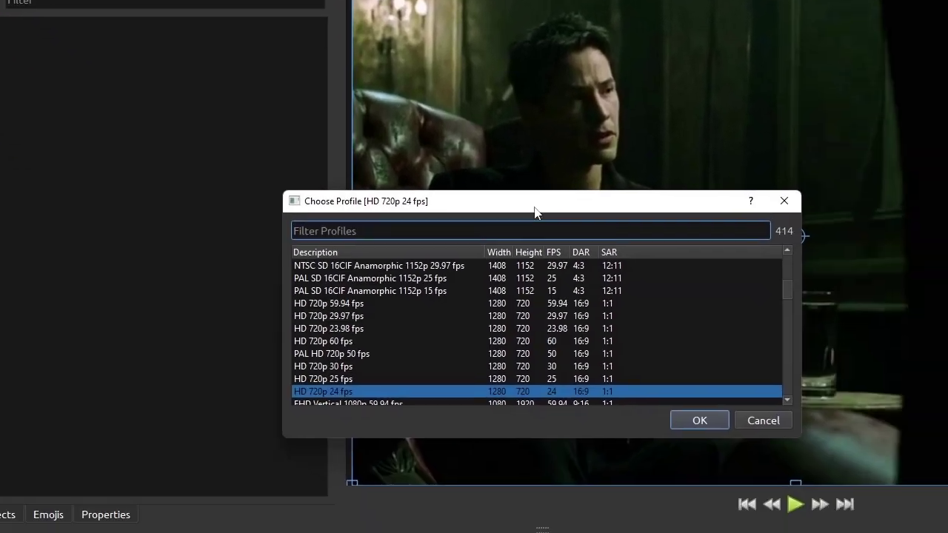
type("vertical")
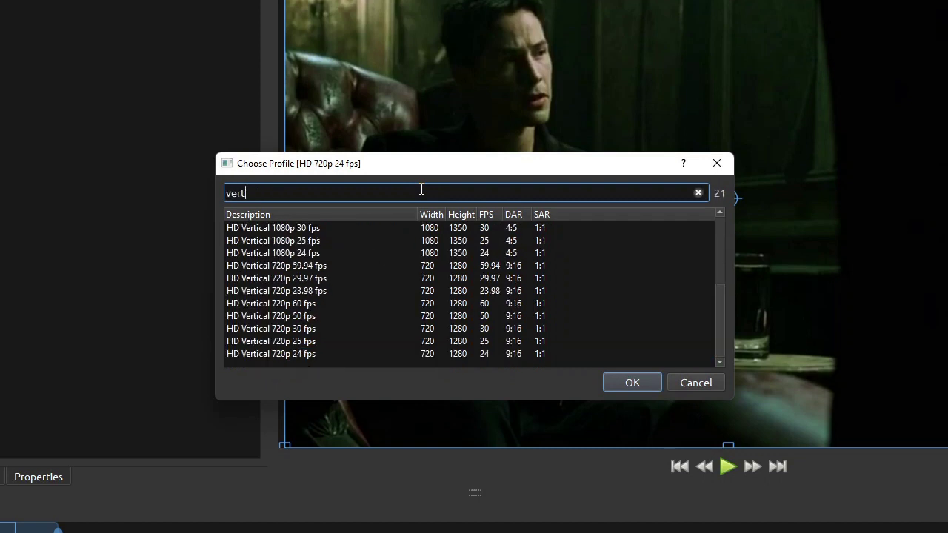
left_click(286, 355)
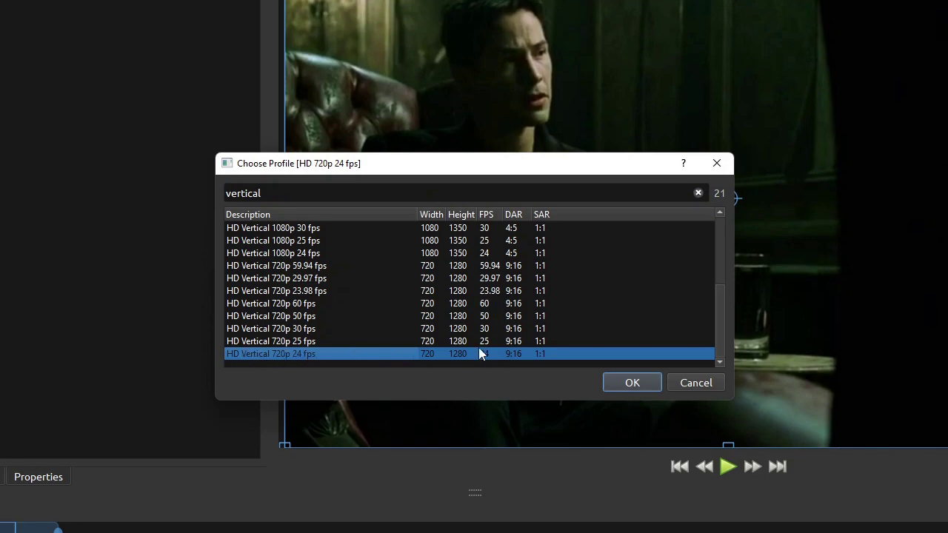
left_click(633, 386)
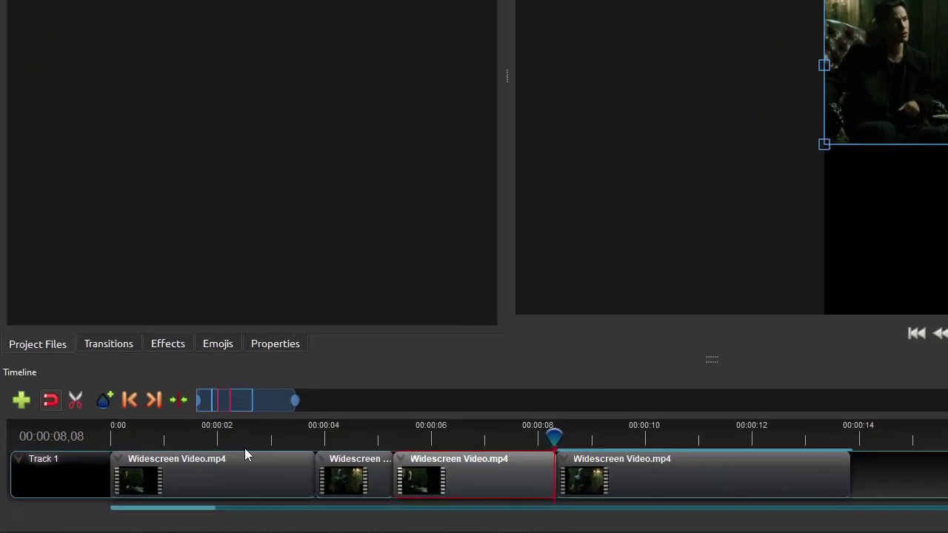
Step: Scale the first clip to 3.16 in its Properties
left_click(164, 490)
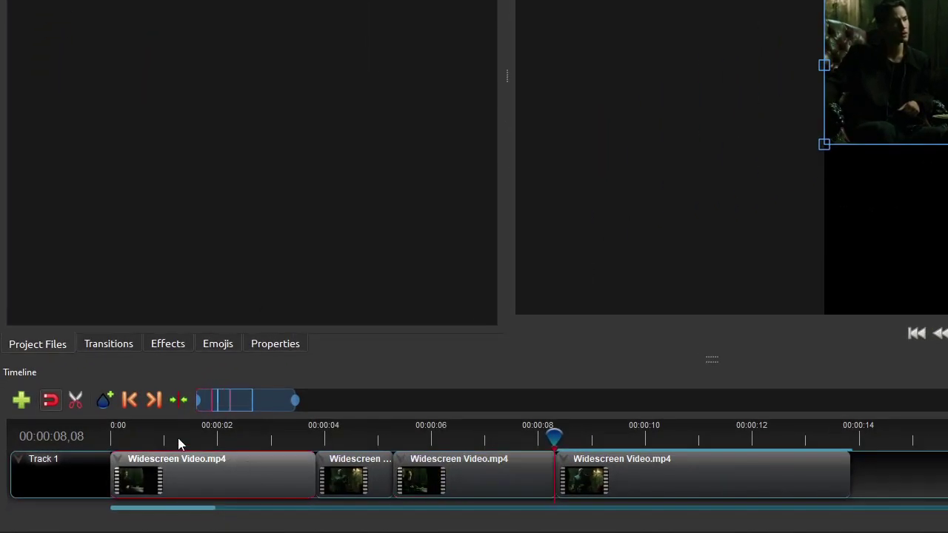
left_click(127, 401)
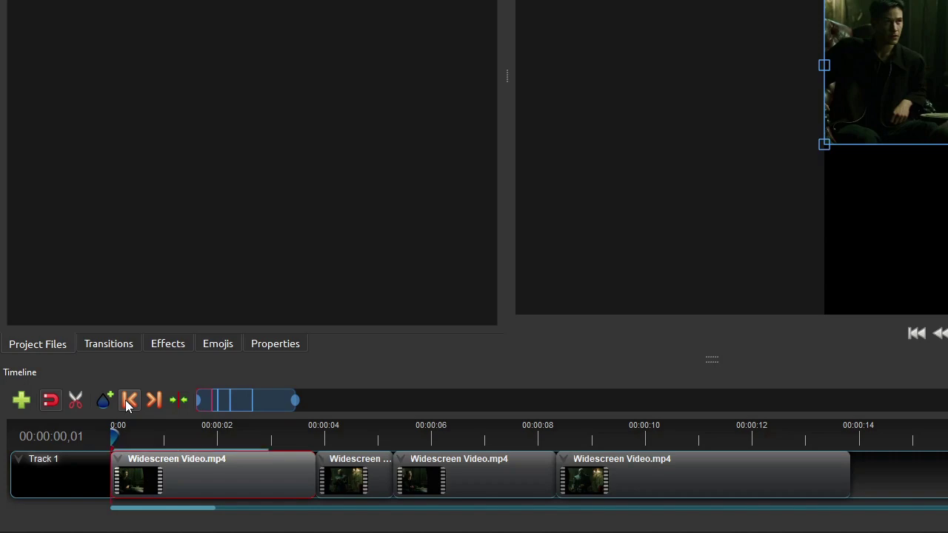
left_click(276, 343)
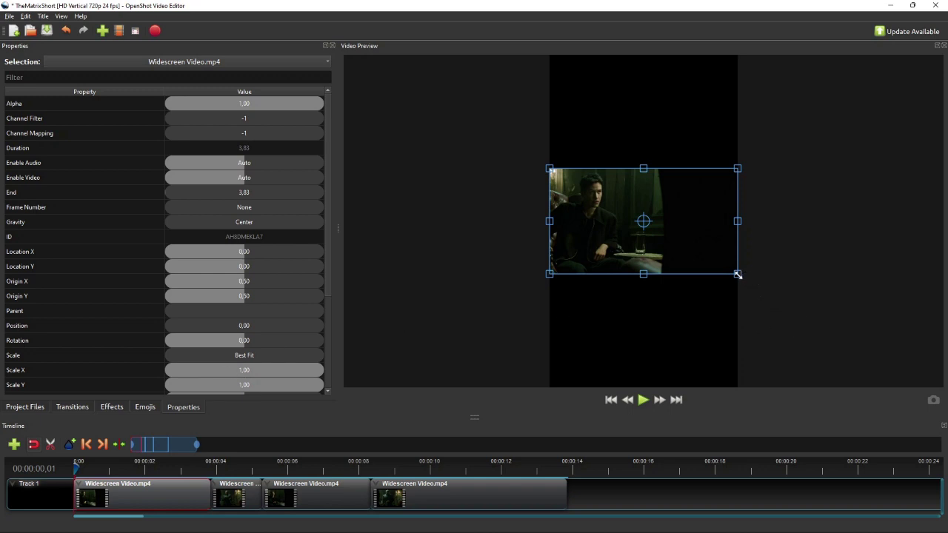
left_click_drag(738, 274, 939, 402)
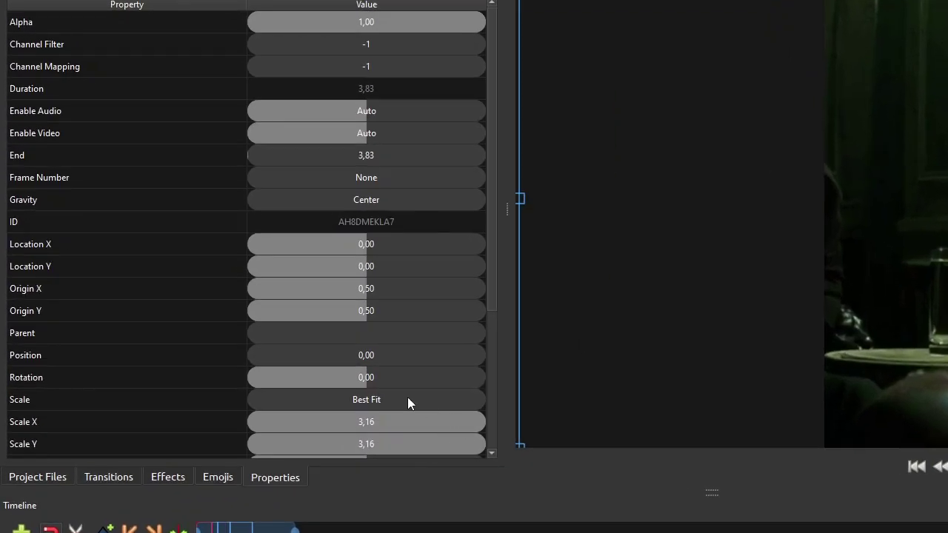
Step: Drag the first clip's Location X to about 0.91 to centre the seated character
scroll(420, 428, "down", 1)
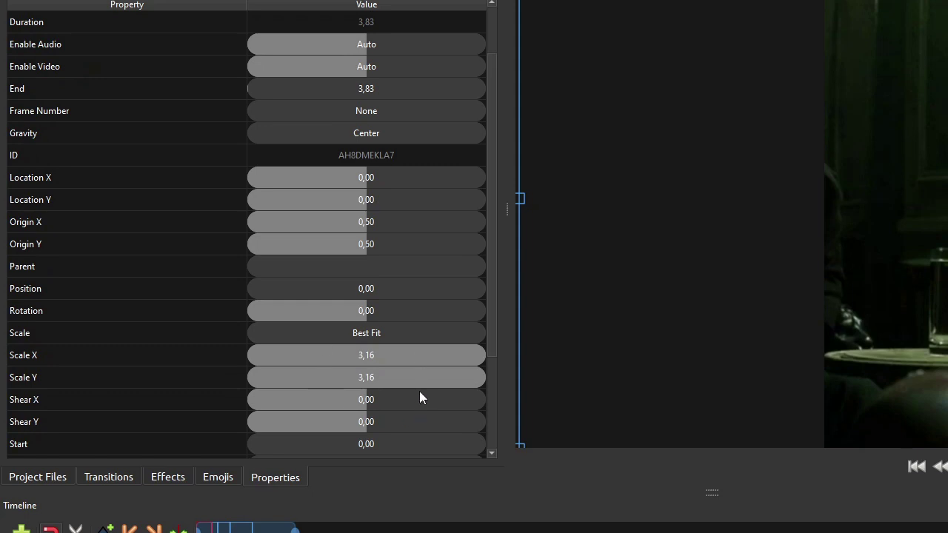
scroll(420, 393, "up", 1)
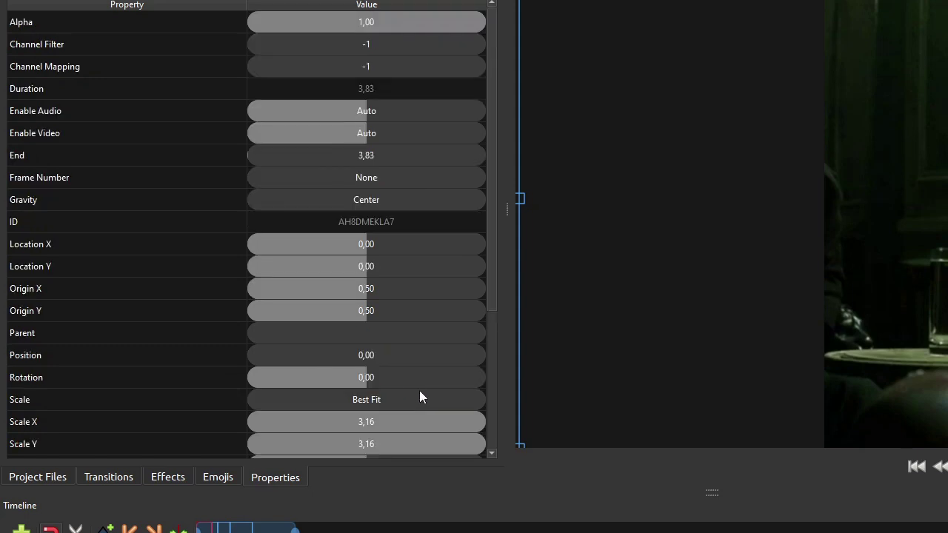
left_click(353, 245)
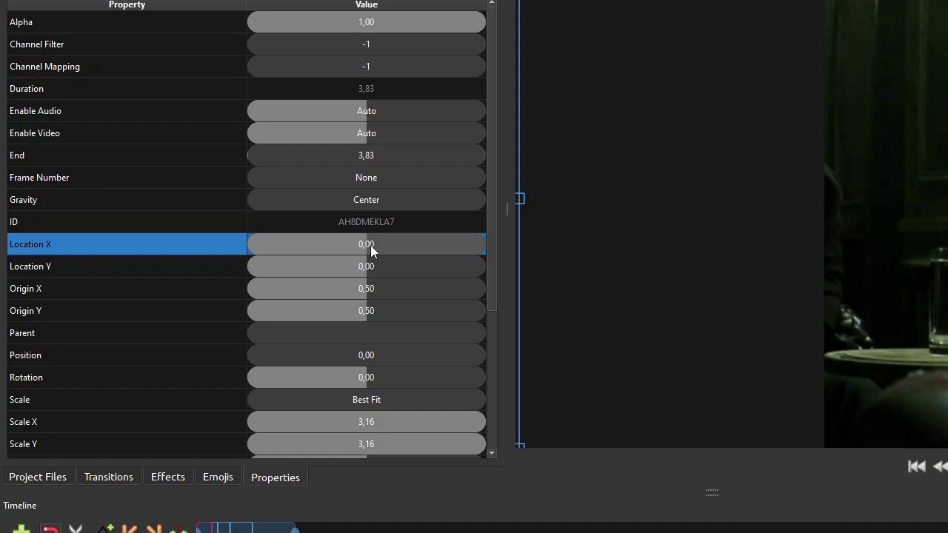
left_click_drag(367, 245, 458, 249)
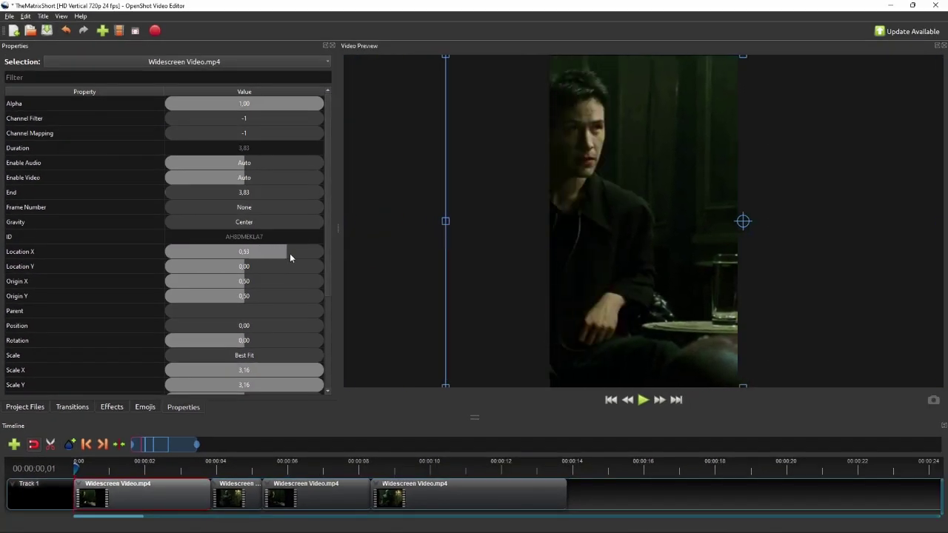
mouse_move(306, 257)
left_mouse_down()
mouse_move(320, 263)
mouse_move(317, 255)
left_mouse_up()
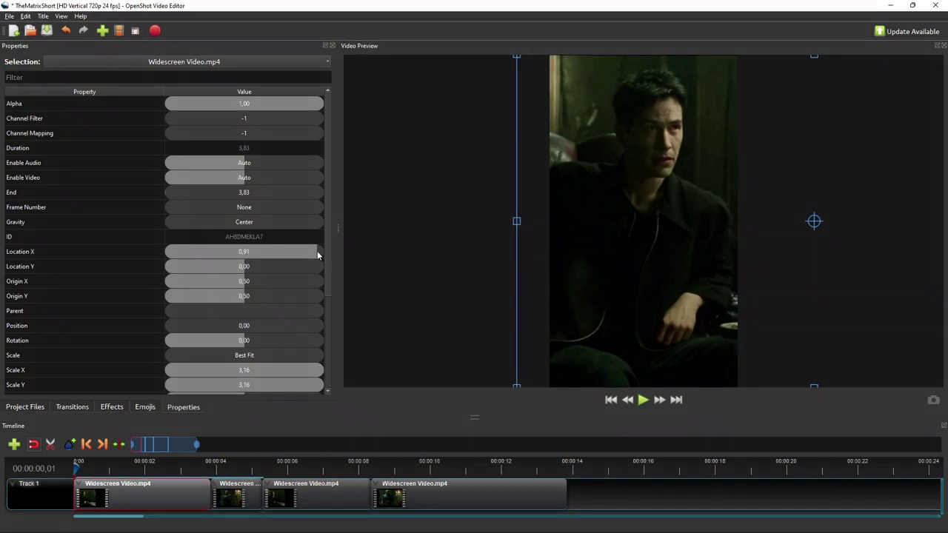
Step: Scale the second clip to 3.16 and shift it right to frame its character
left_click(233, 483)
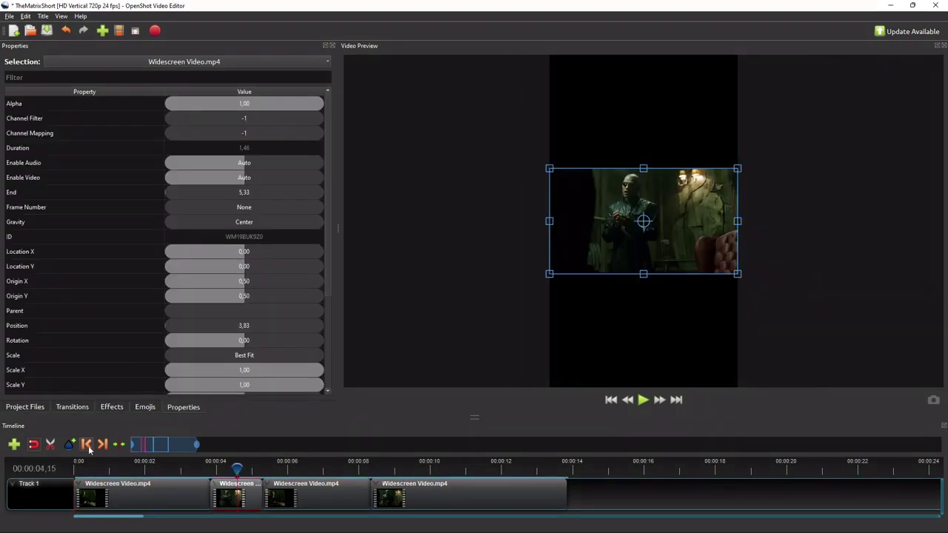
left_click(254, 374)
scroll(254, 374, "down", 1)
double_click(259, 327)
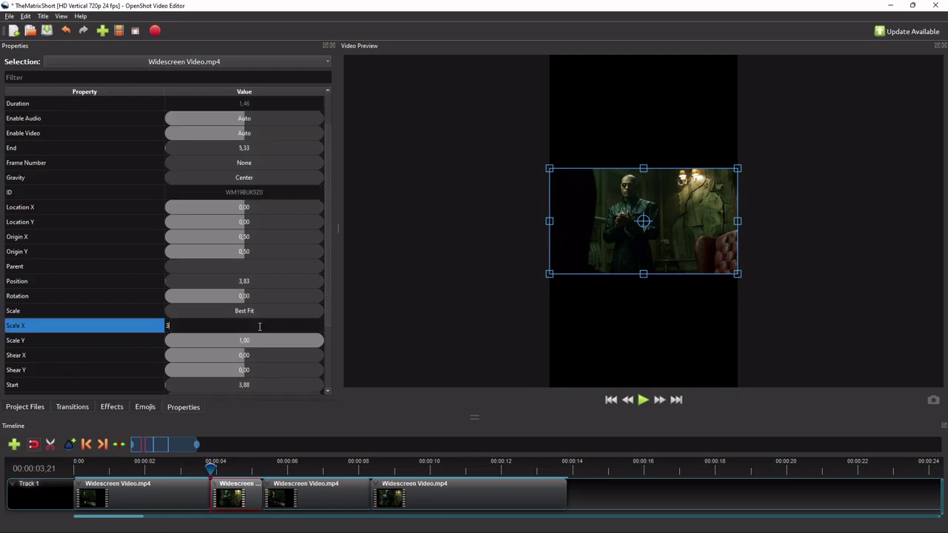
key("Return")
double_click(237, 340)
type("3,16")
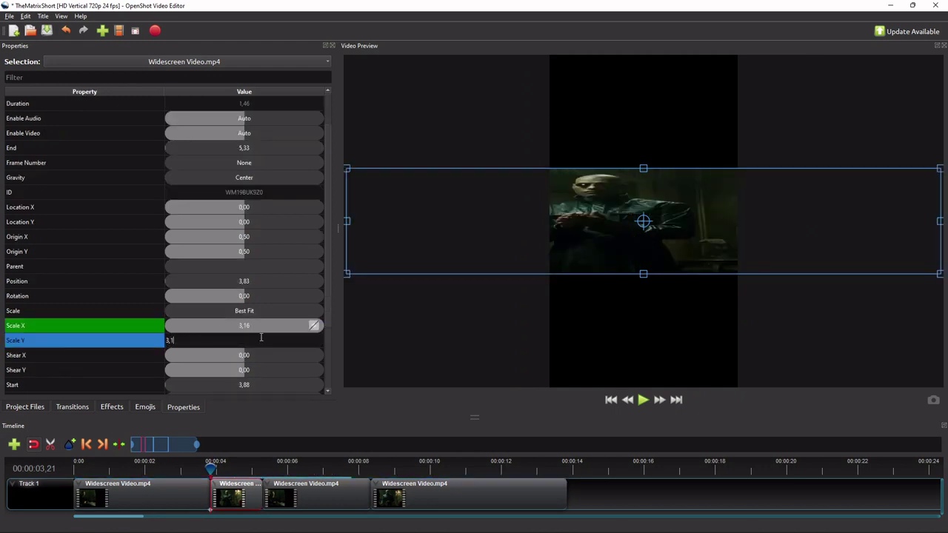
left_click(207, 326)
scroll(216, 335, "up", 1)
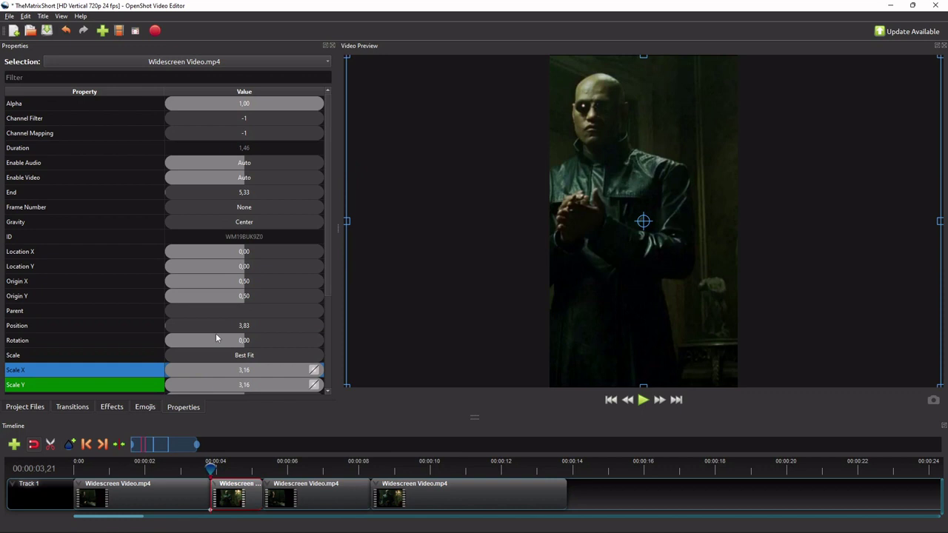
left_click_drag(243, 254, 262, 257)
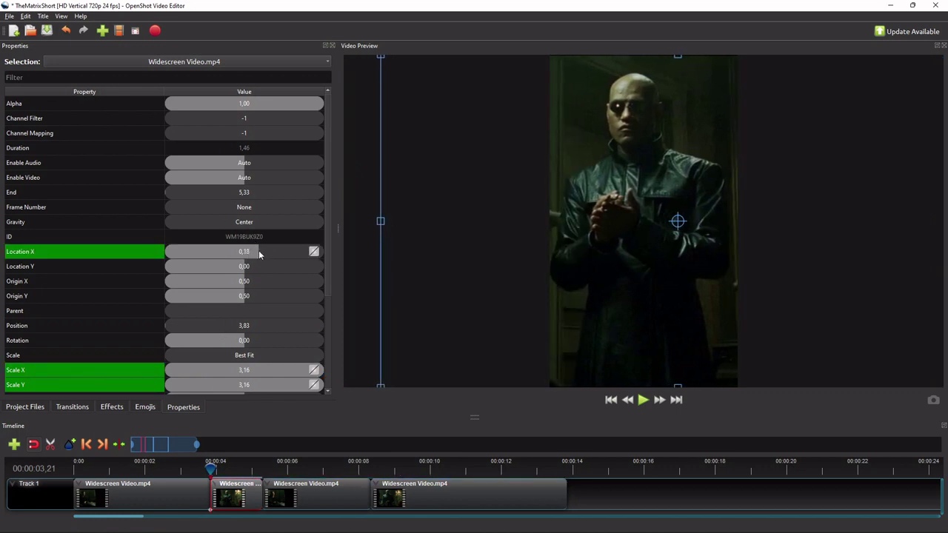
Step: Scale the third clip to 3.16 and shift it right in the frame
left_click(305, 486)
left_click(237, 370)
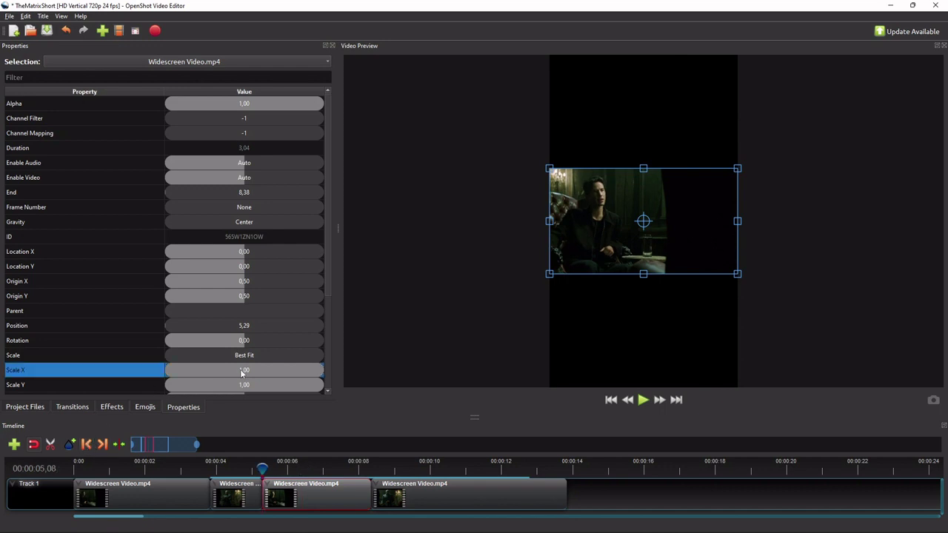
double_click(237, 370)
type("3,16")
double_click(233, 384)
type("3,16")
key("Return")
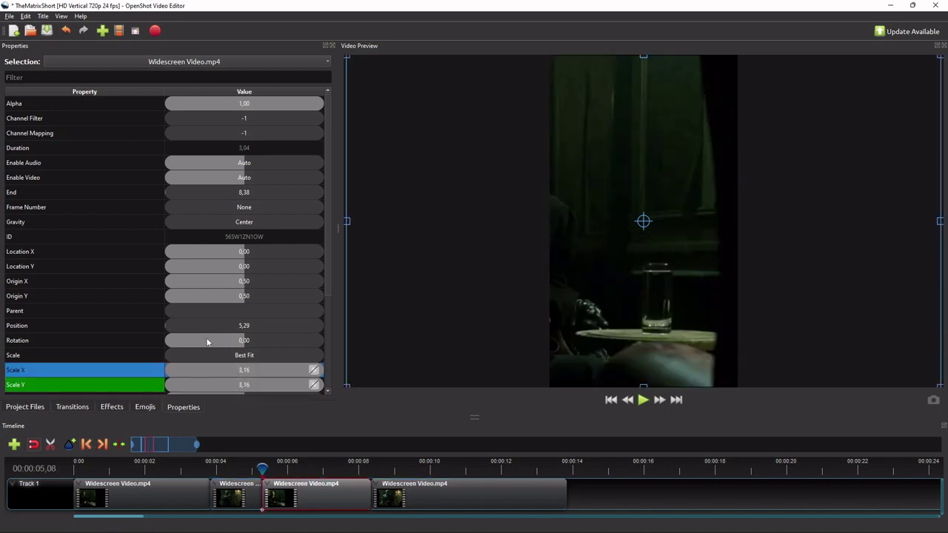
left_click_drag(244, 251, 311, 252)
Step: Scale the fourth clip to 3.16 and set its Location X to 0.21
left_click(421, 490)
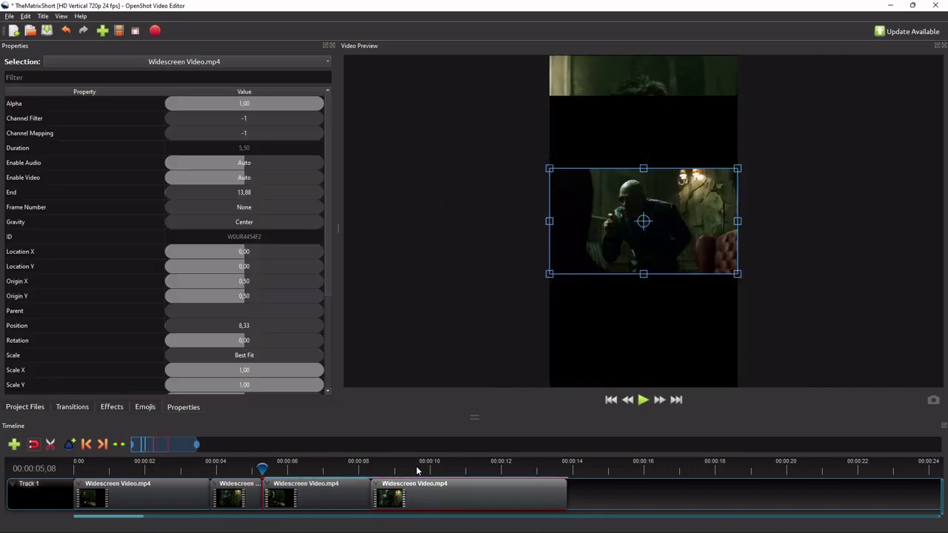
left_click(96, 447)
double_click(267, 370)
type("3,16")
double_click(253, 385)
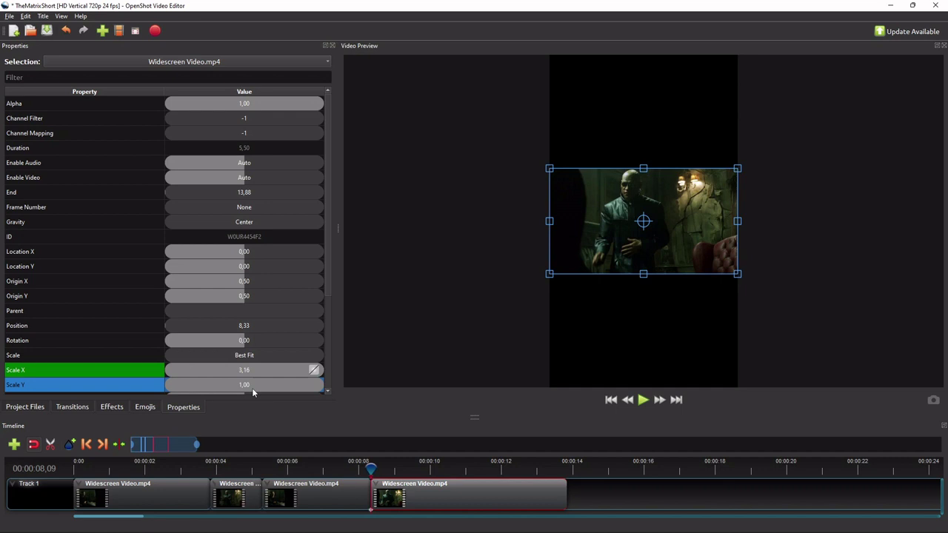
type("3,16")
key("Return")
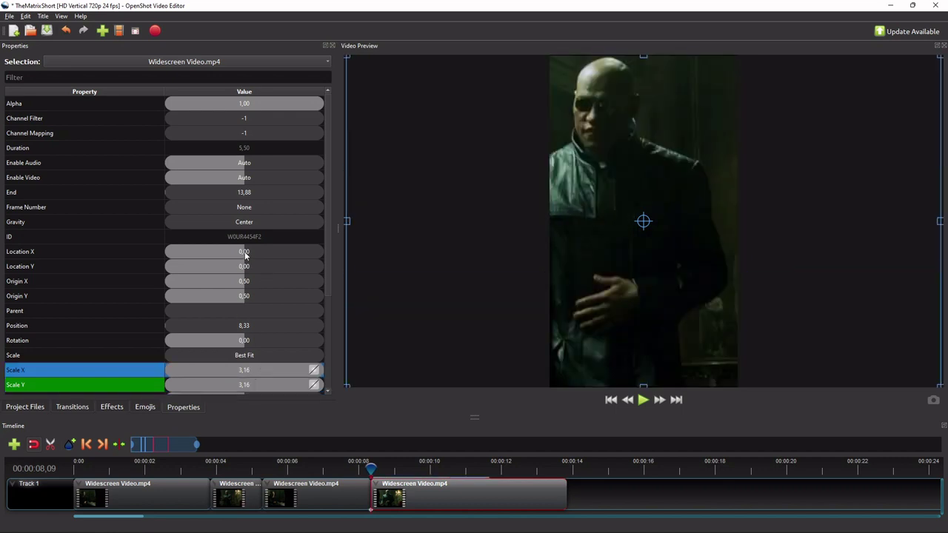
left_click_drag(248, 253, 262, 256)
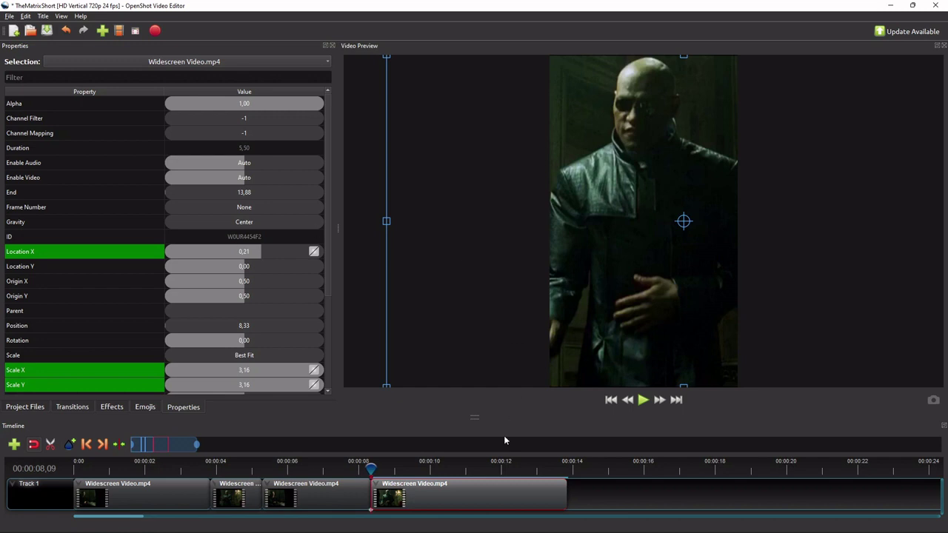
Step: Keyframe the fourth clip's Location X at 0.21 at 00:00:10,20 and -0.73 at 00:00:13,20
left_click(458, 474)
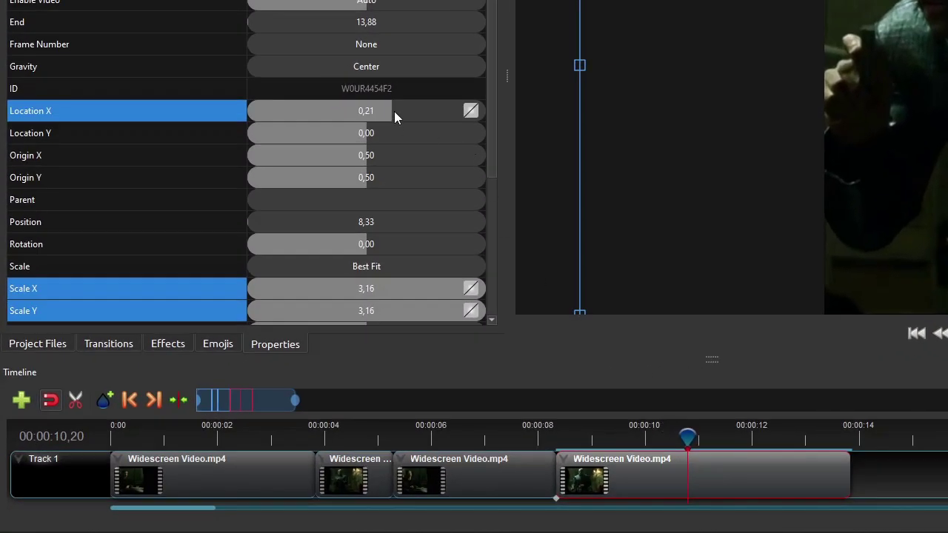
right_click(394, 111)
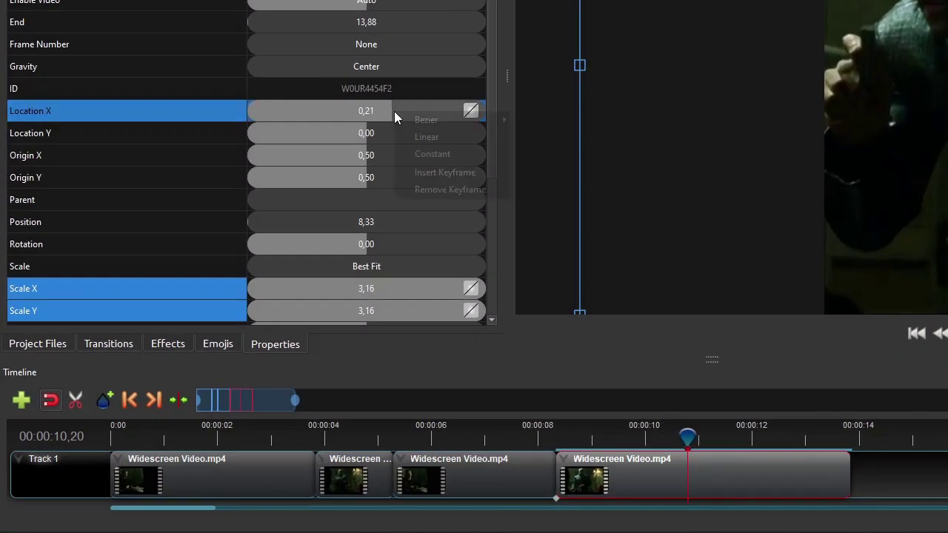
left_click(457, 177)
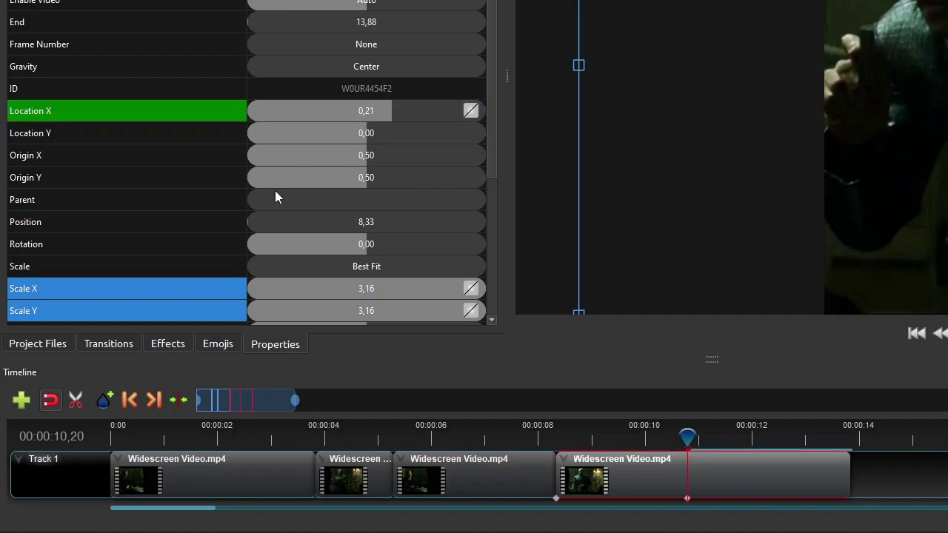
left_click(155, 400)
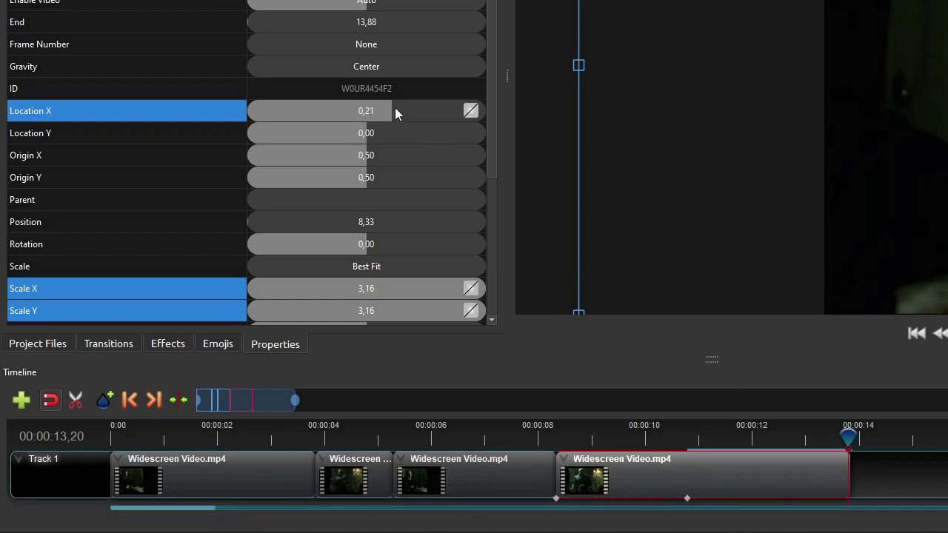
left_click_drag(395, 112, 294, 122)
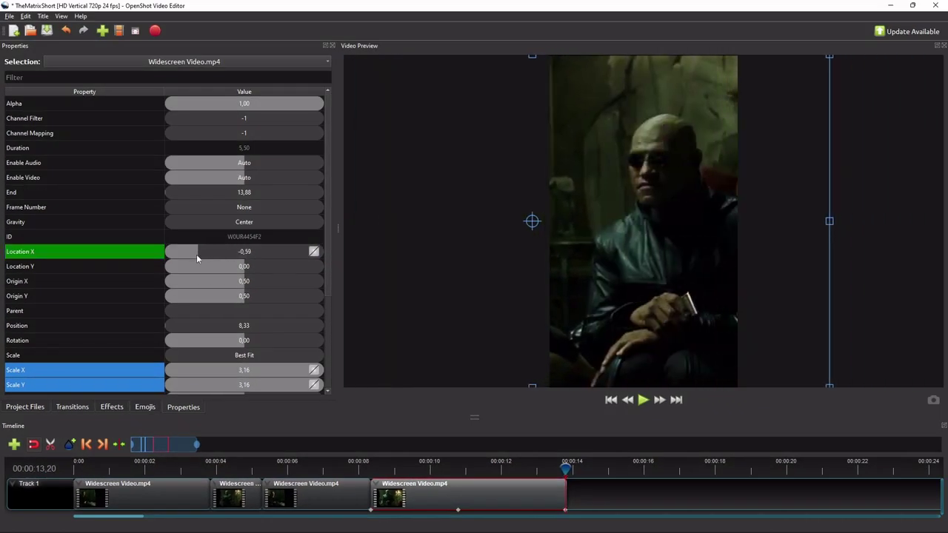
left_click_drag(197, 258, 184, 256)
left_click(89, 471)
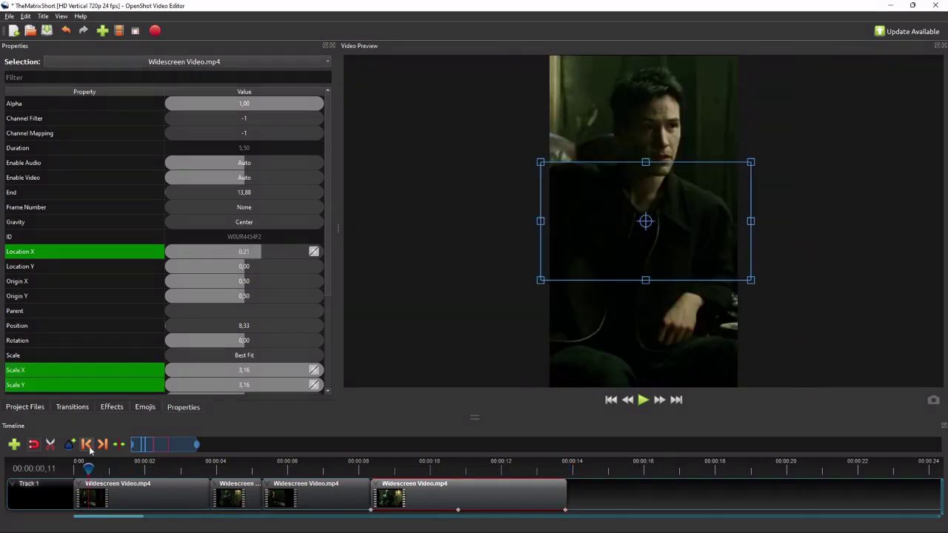
left_click(76, 468)
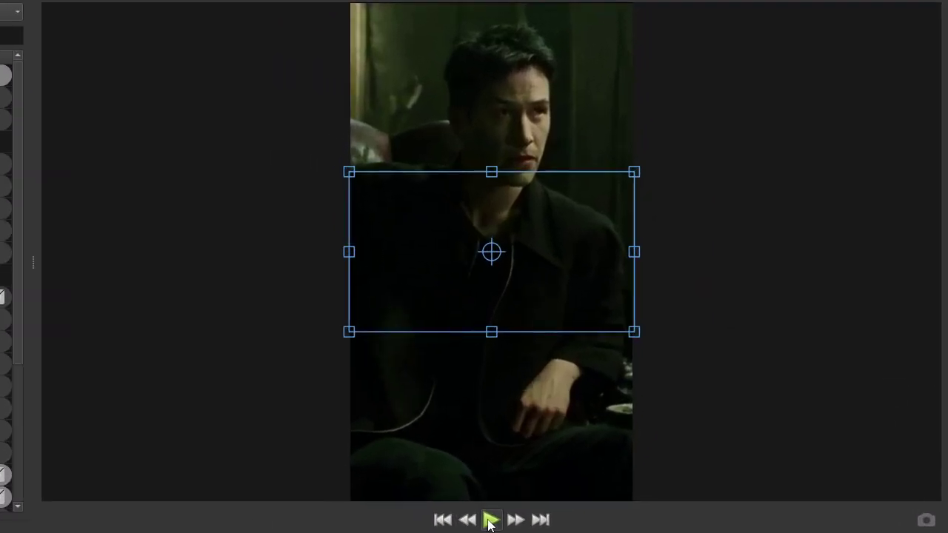
left_click(566, 461)
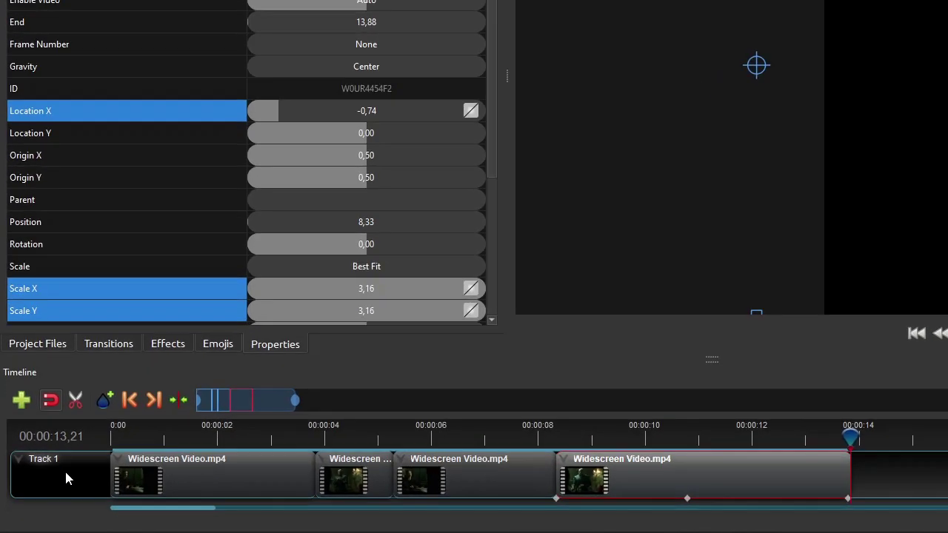
Step: Add a new Track 2 above Track 1 and enlarge the timeline to show both
right_click(43, 489)
left_click(73, 444)
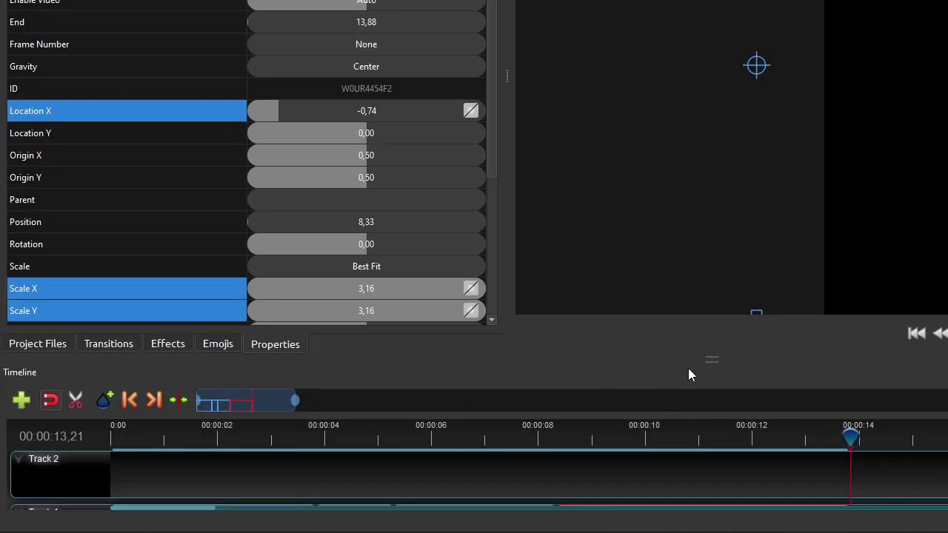
left_click_drag(710, 359, 704, 303)
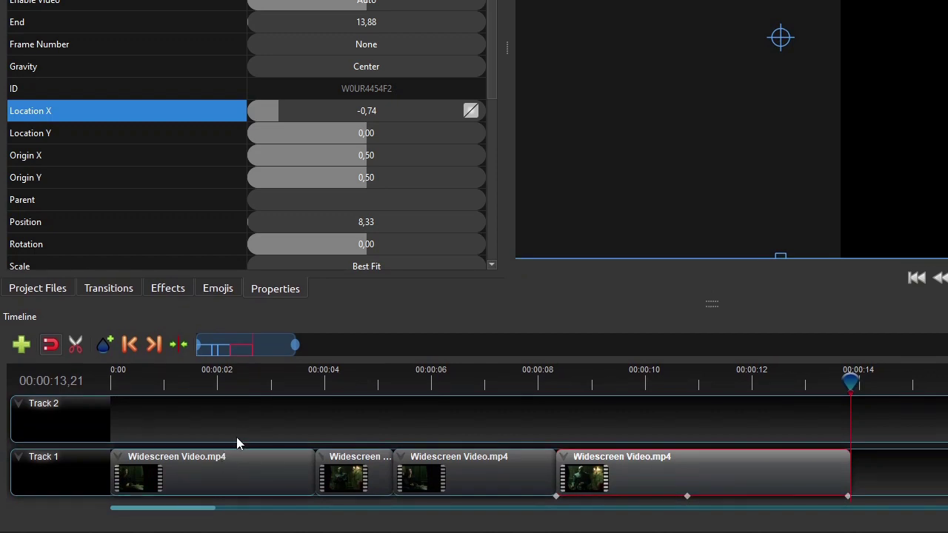
Step: Show audio waveforms on the first and second clips of Track 1
left_click(237, 468)
right_click(237, 468)
mouse_move(334, 426)
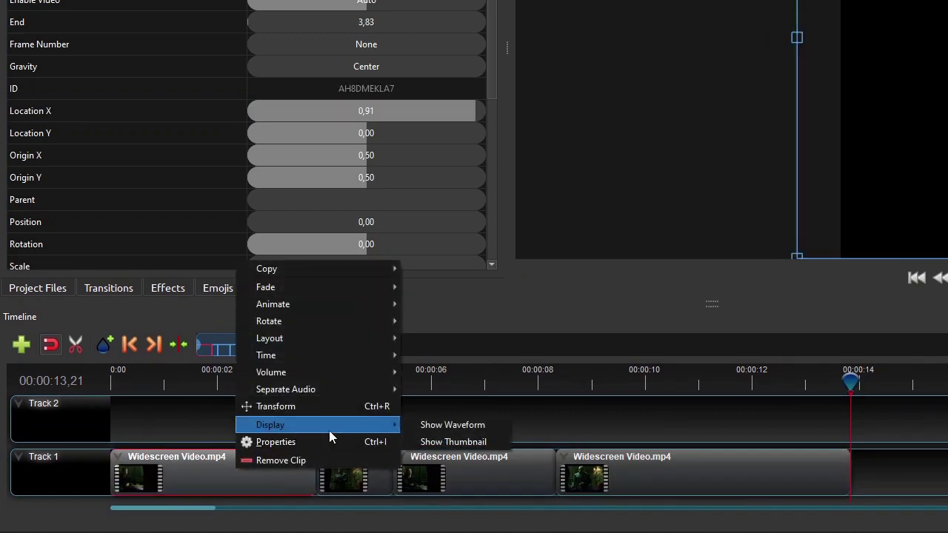
left_click(416, 427)
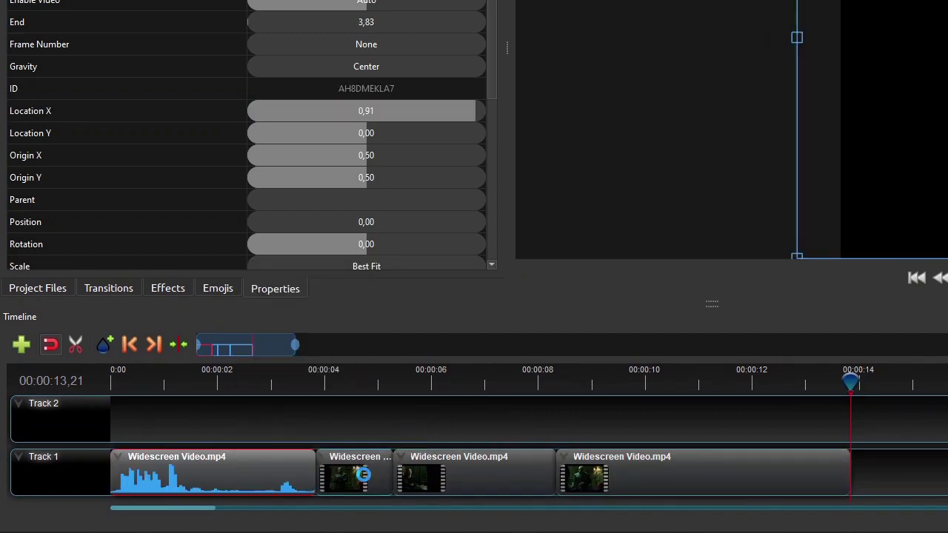
left_click(363, 475)
right_click(362, 476)
mouse_move(407, 432)
left_click(577, 431)
Step: Show audio waveforms on the third and fourth clips of Track 1
right_click(490, 479)
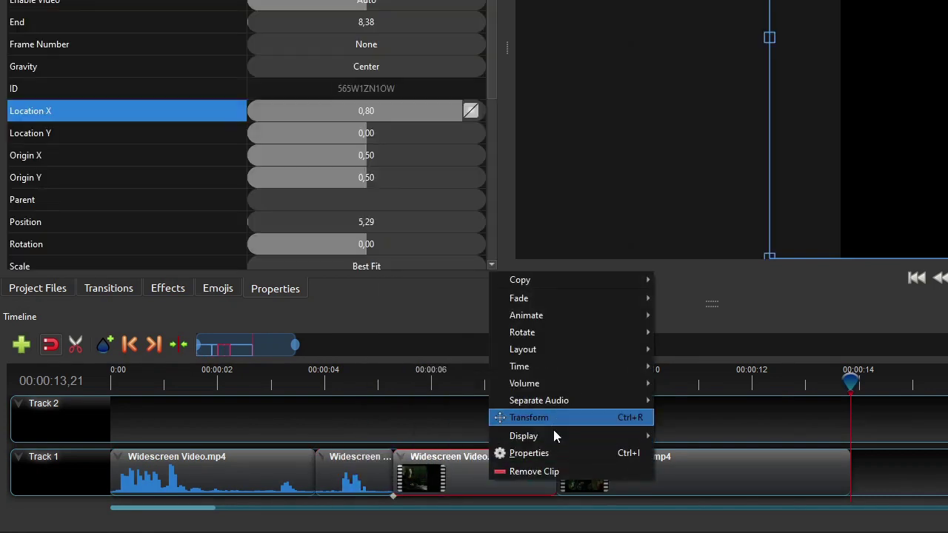
mouse_move(554, 435)
left_click(700, 439)
left_click(676, 478)
right_click(676, 478)
mouse_move(700, 435)
left_click(916, 436)
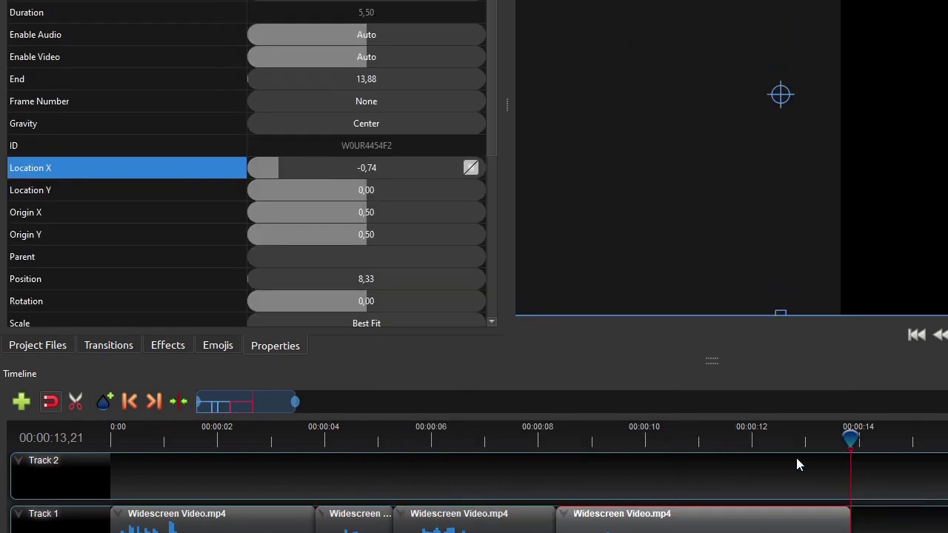
Step: Start a new static title, compare the Gold templates, and choose Gold bottom
left_click(64, 24)
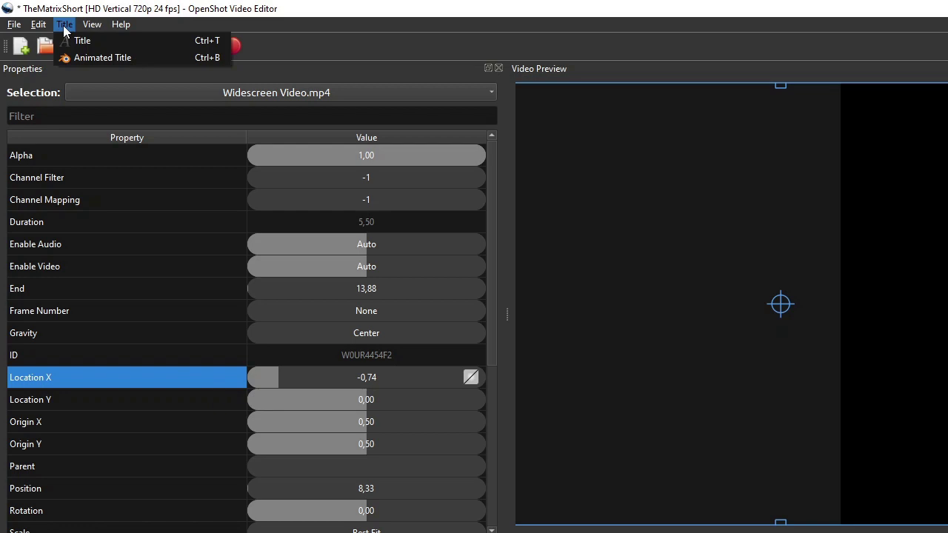
left_click(72, 46)
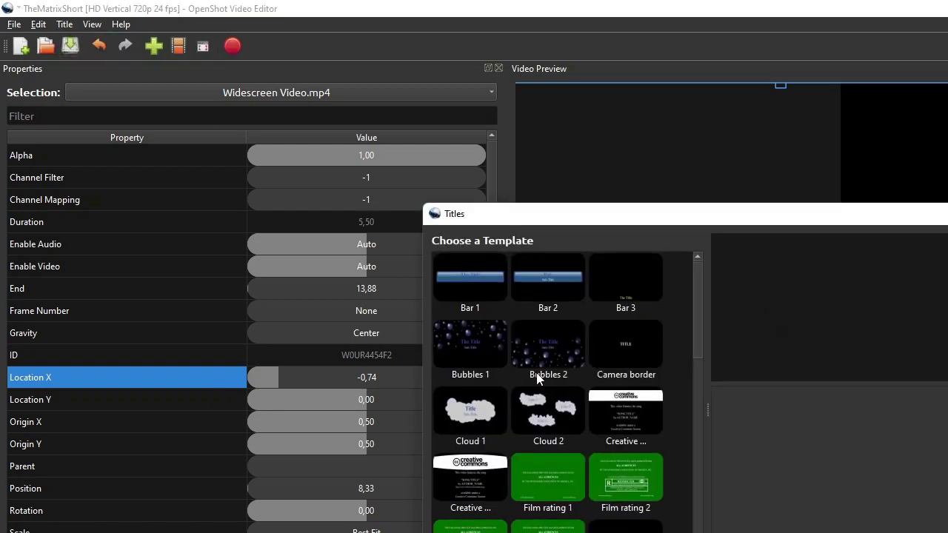
scroll(598, 395, "down", 3)
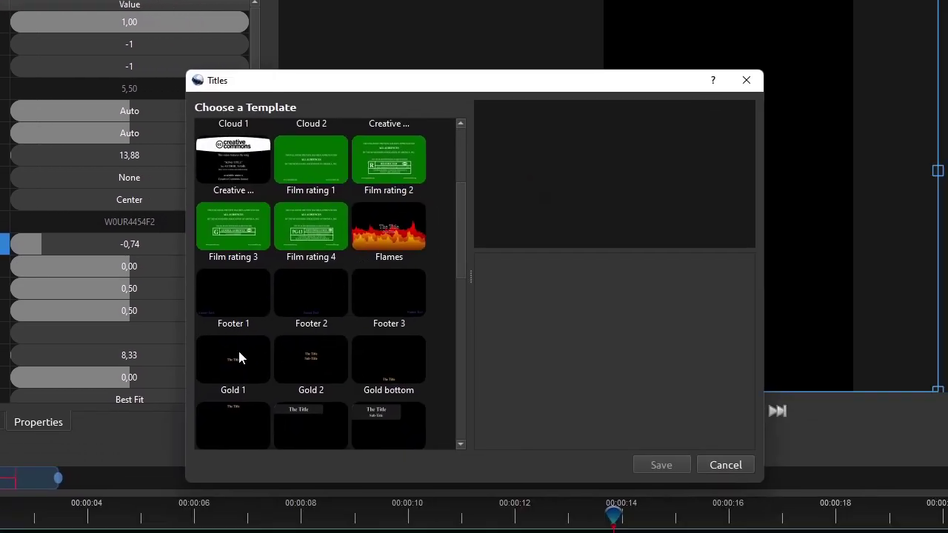
left_click(289, 377)
scroll(288, 376, "down", 4)
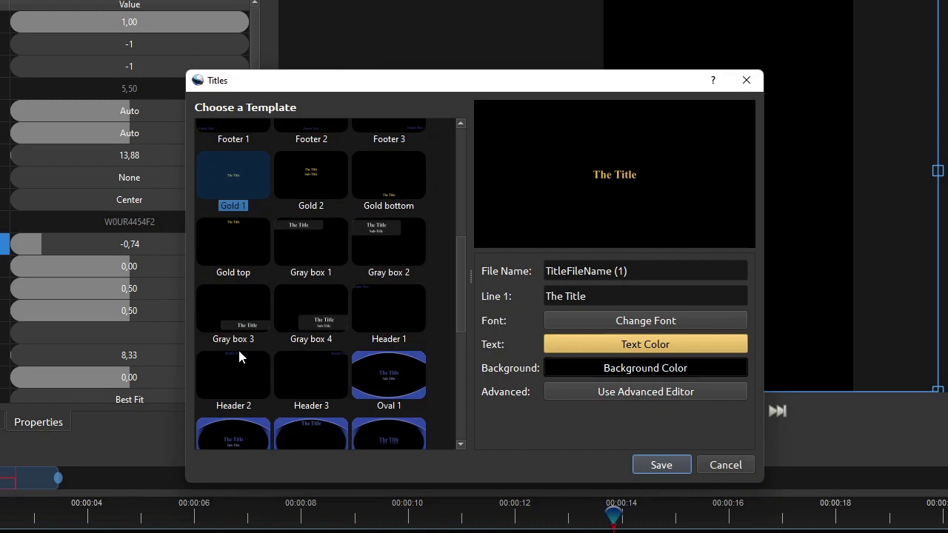
left_click(313, 182)
left_click(379, 178)
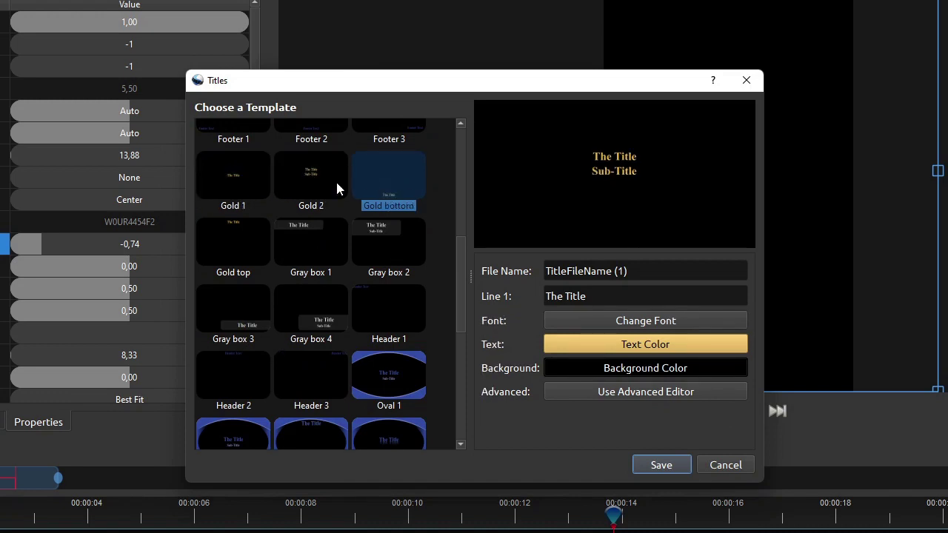
left_click(240, 234)
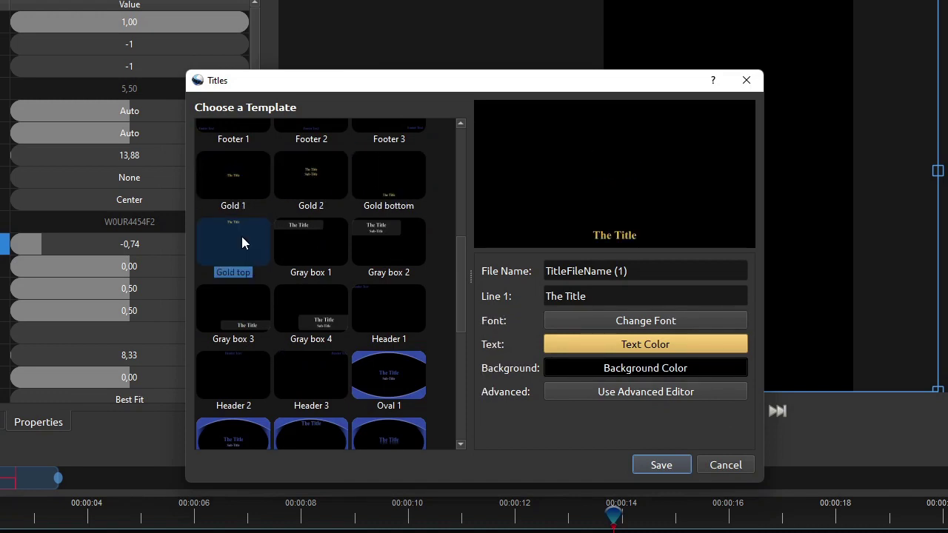
left_click(316, 181)
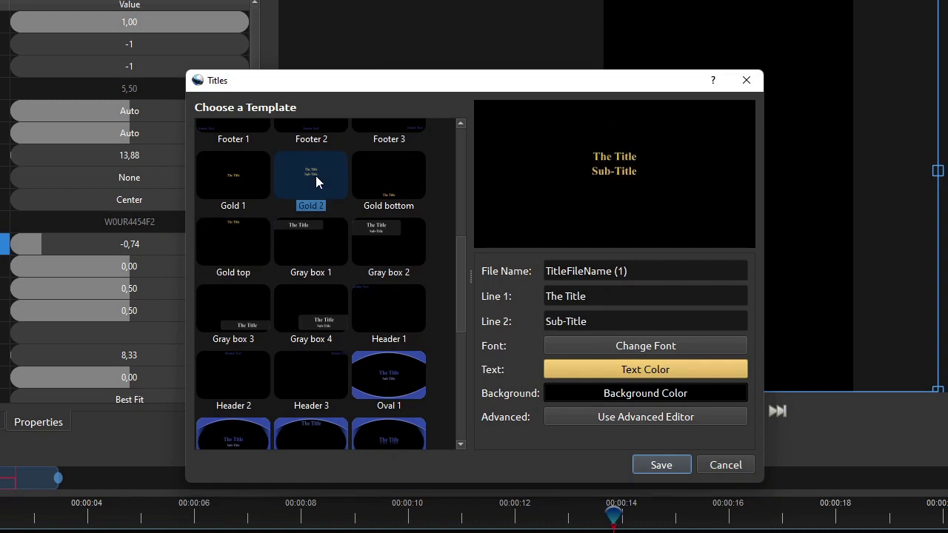
left_click(398, 193)
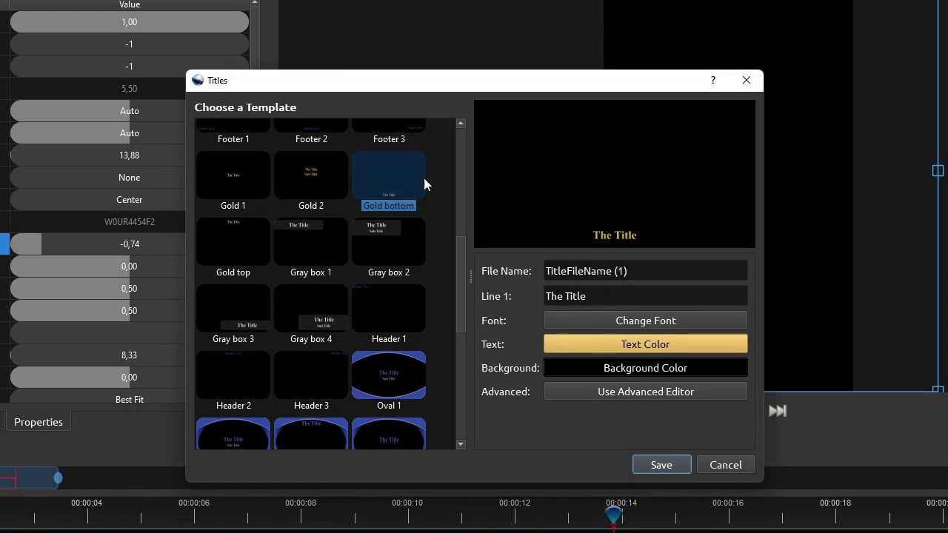
Step: Name the title file M1 and paste "Do you believe in fate, Neo?" as its text
left_click_drag(648, 273, 516, 272)
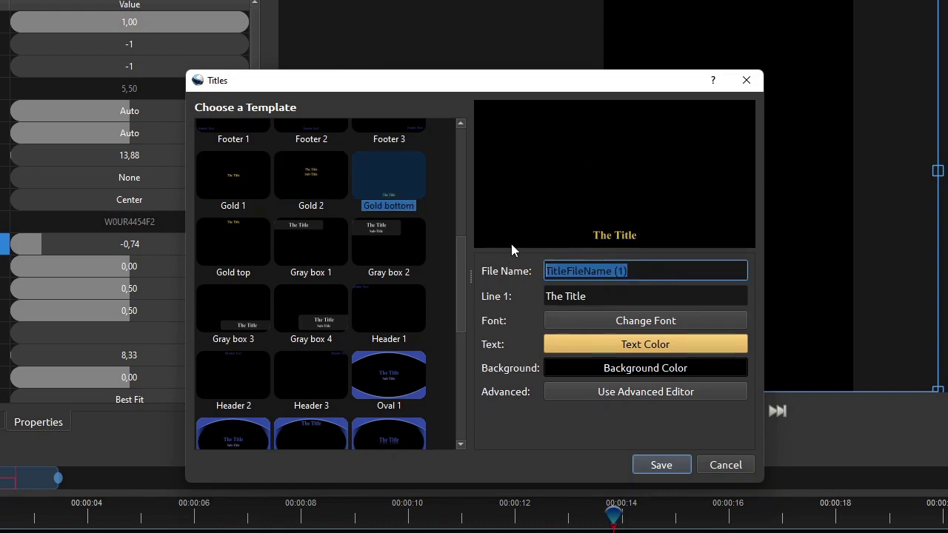
type("M1")
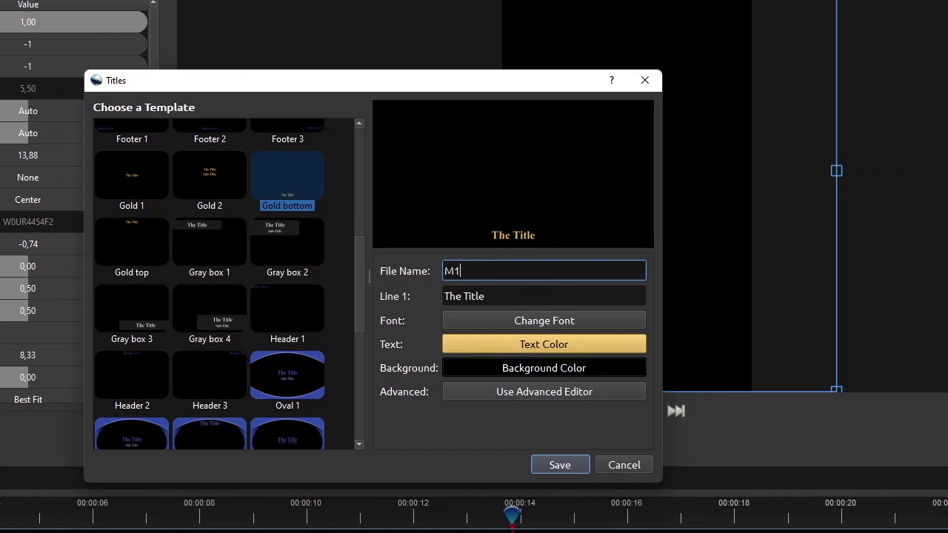
key("alt+Tab")
left_click_drag(874, 176, 655, 167)
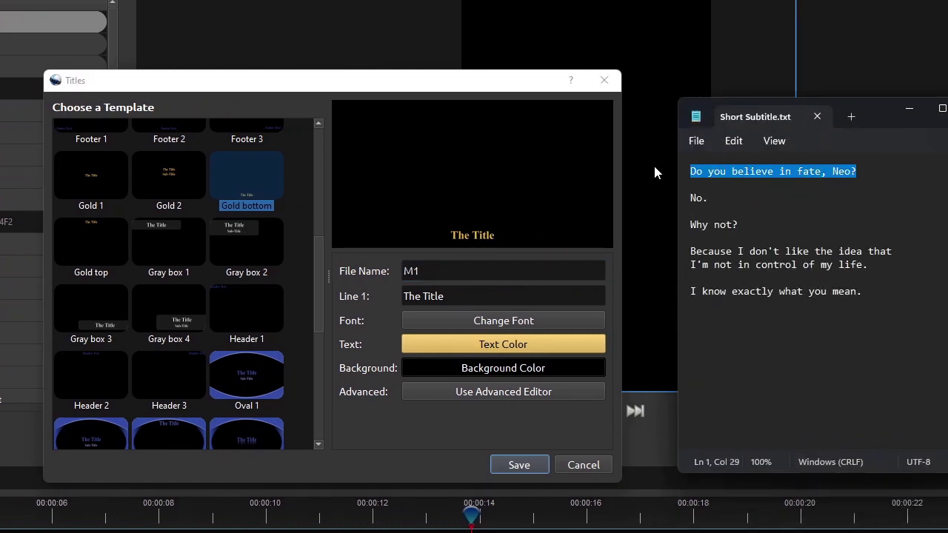
left_click_drag(489, 297, 394, 296)
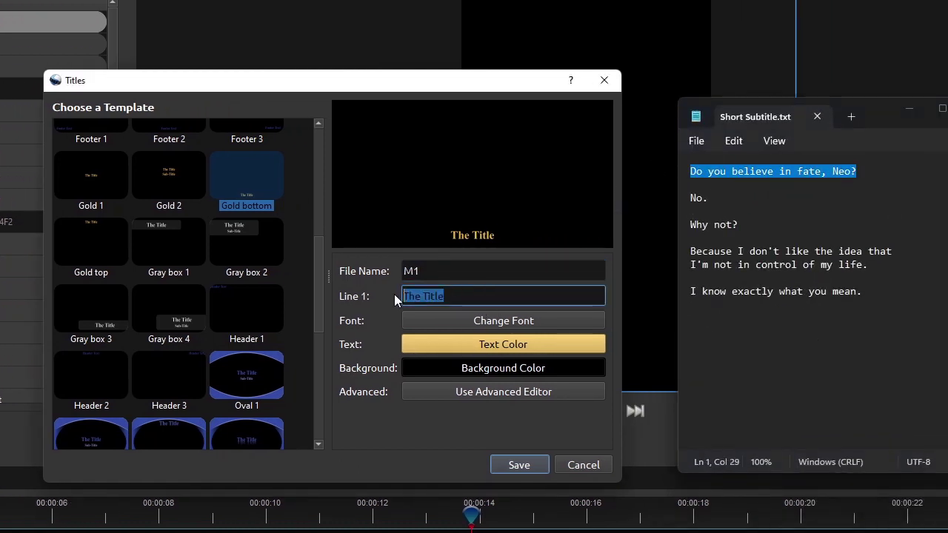
type("Do you believe in fate, Neo?")
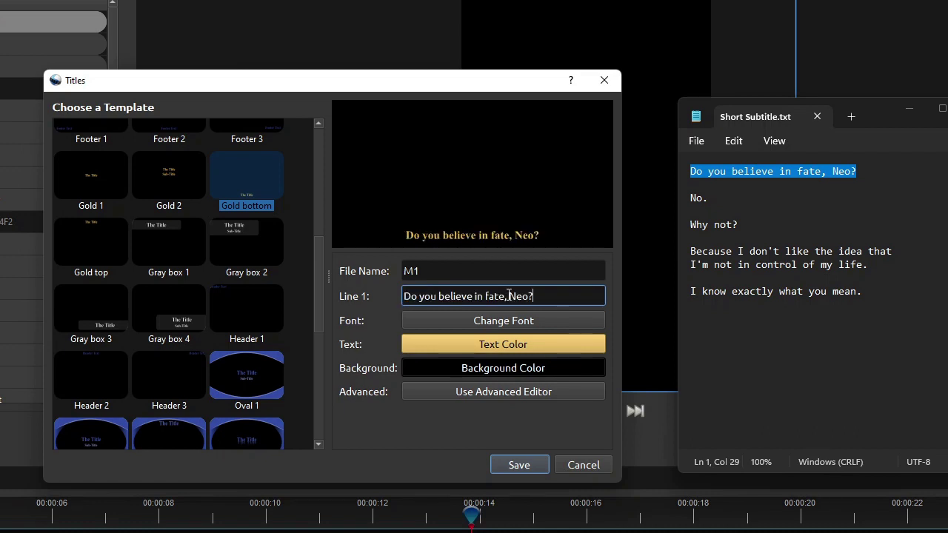
Step: Set the title font to Arial and the text colour to white
left_click(519, 321)
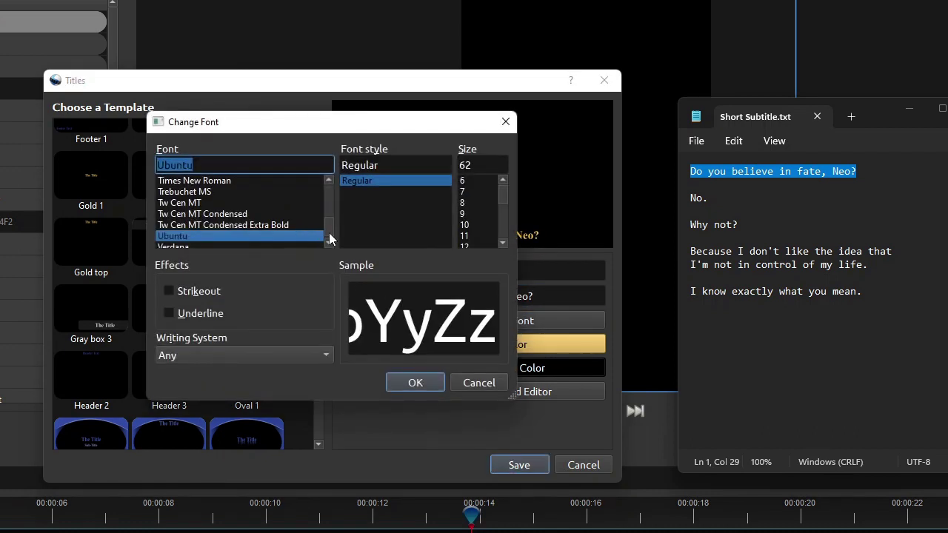
left_click_drag(329, 232, 330, 182)
left_click(178, 235)
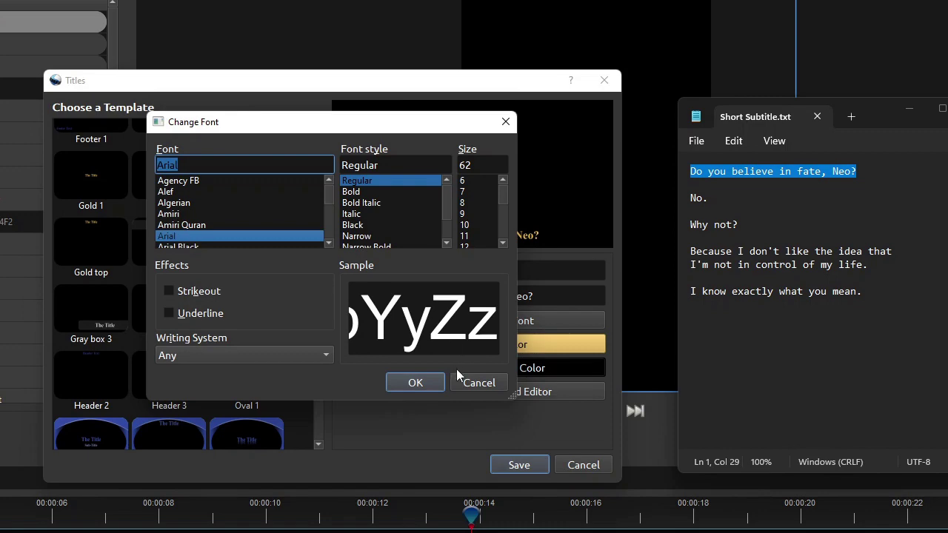
left_click(415, 383)
left_click(443, 348)
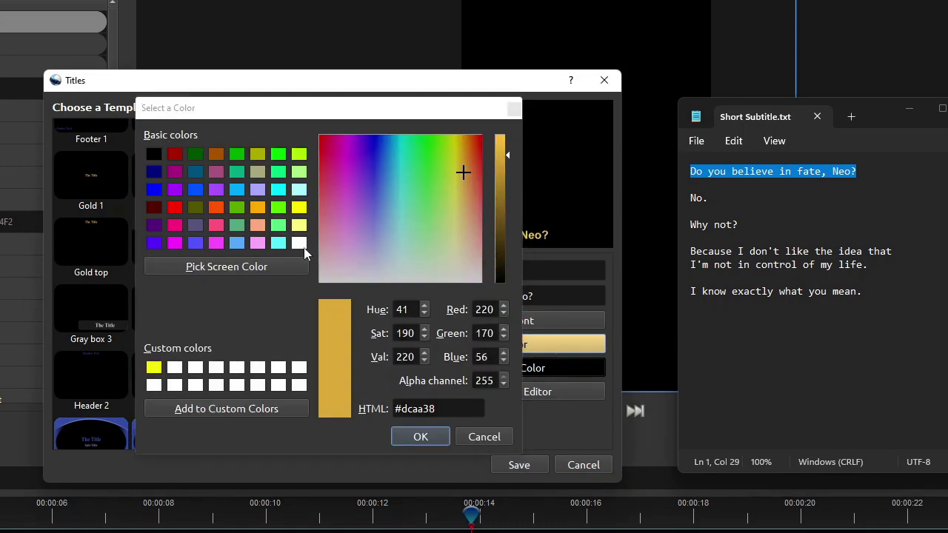
left_click(298, 243)
left_click(420, 437)
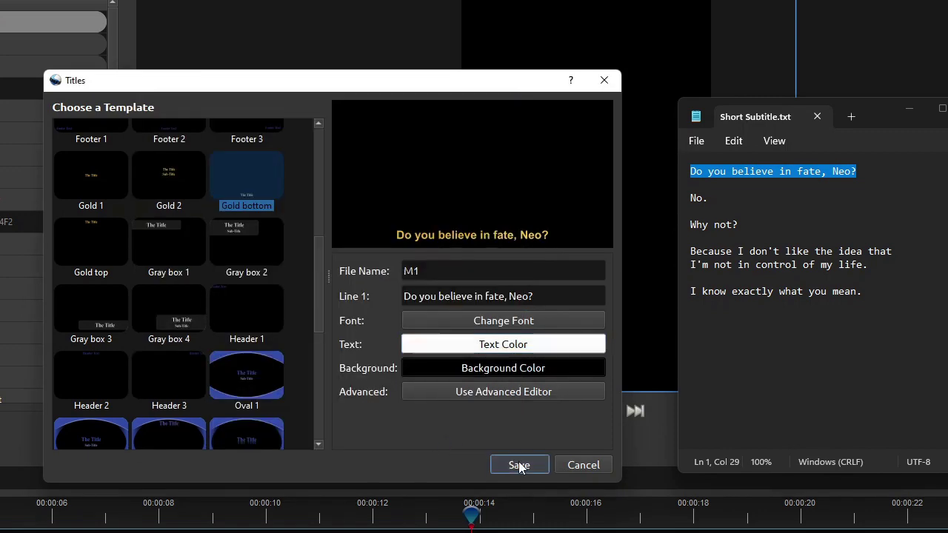
Step: Save the title and select M1.svg in Project Files
left_click(519, 465)
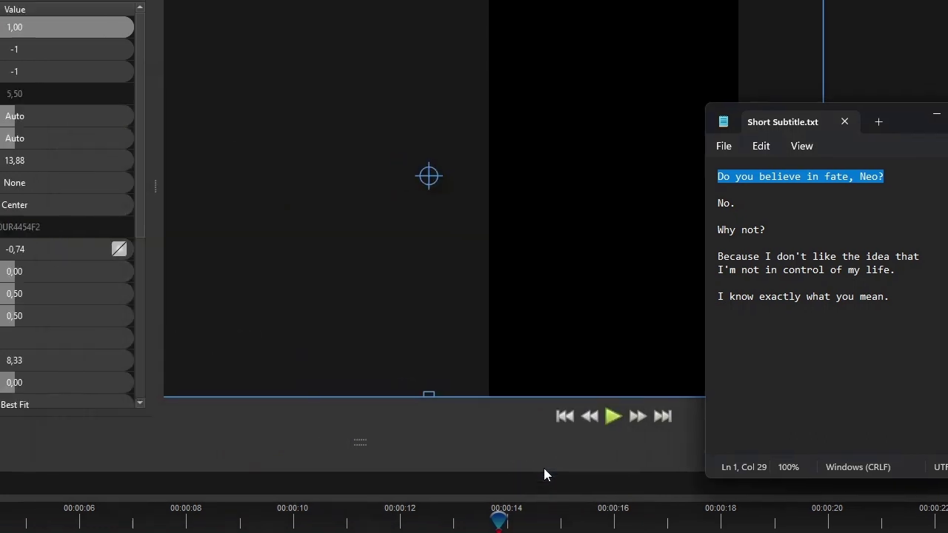
left_click(40, 501)
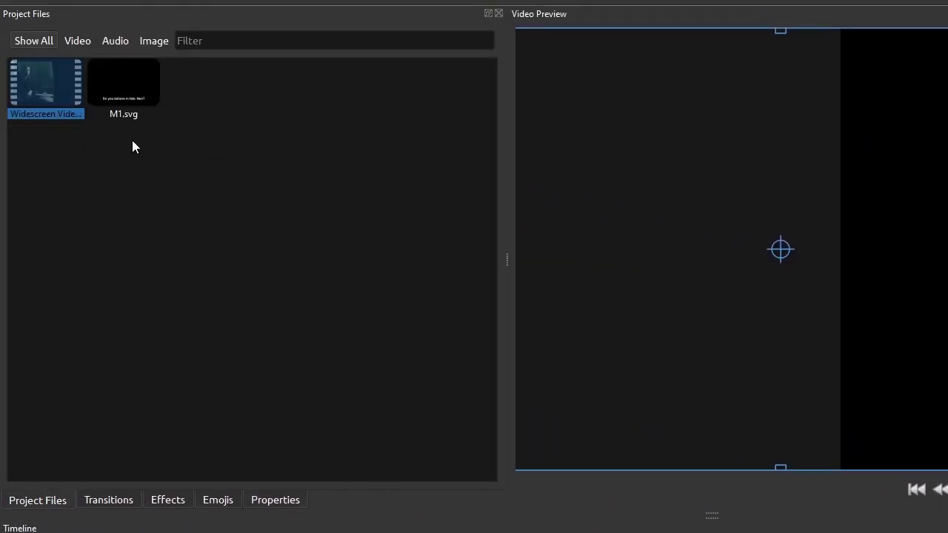
left_click(131, 85)
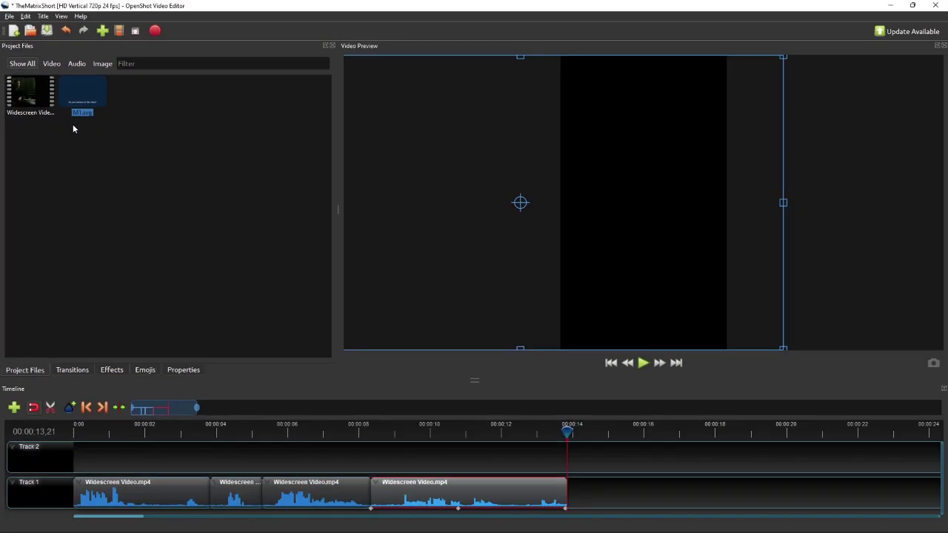
Step: Place M1.svg on Track 2 at 00:00:00,04, trim it to about 2.23 seconds, and view its properties
left_click_drag(82, 87, 112, 462)
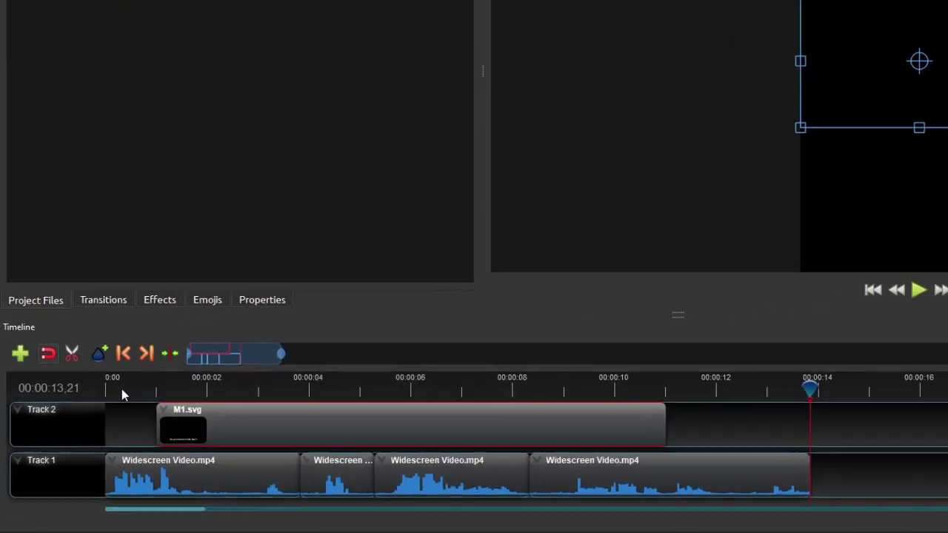
left_click(85, 434)
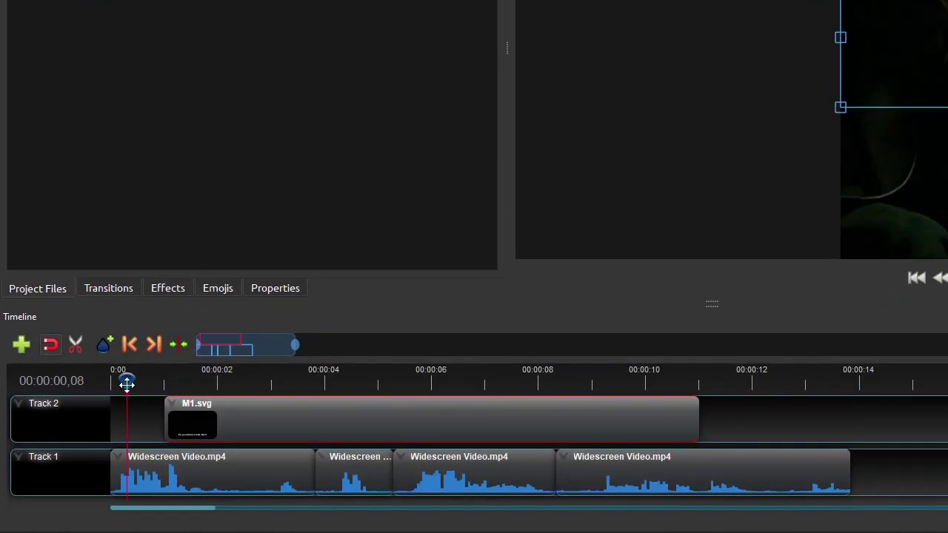
left_click_drag(127, 383, 119, 382)
left_click_drag(245, 429, 204, 430)
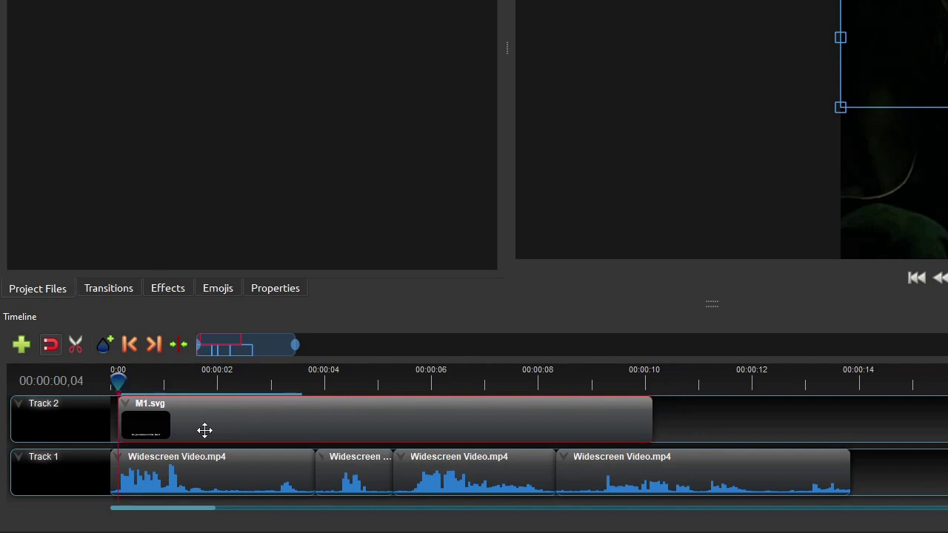
left_click_drag(651, 423, 238, 423)
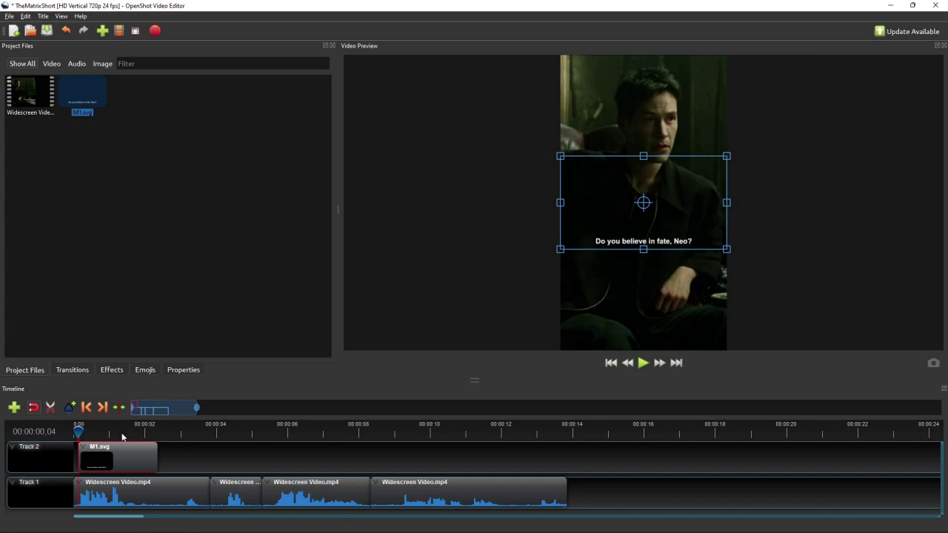
left_click(184, 372)
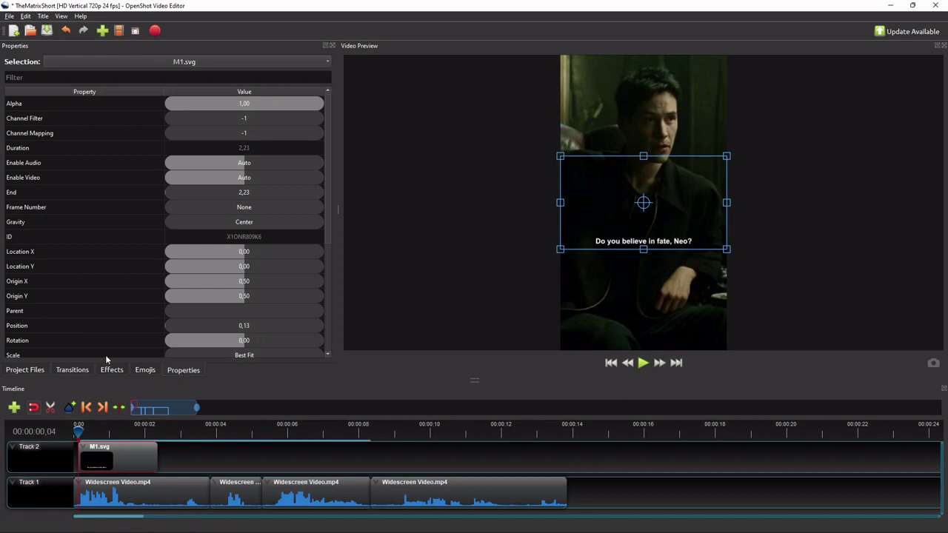
left_click(256, 272)
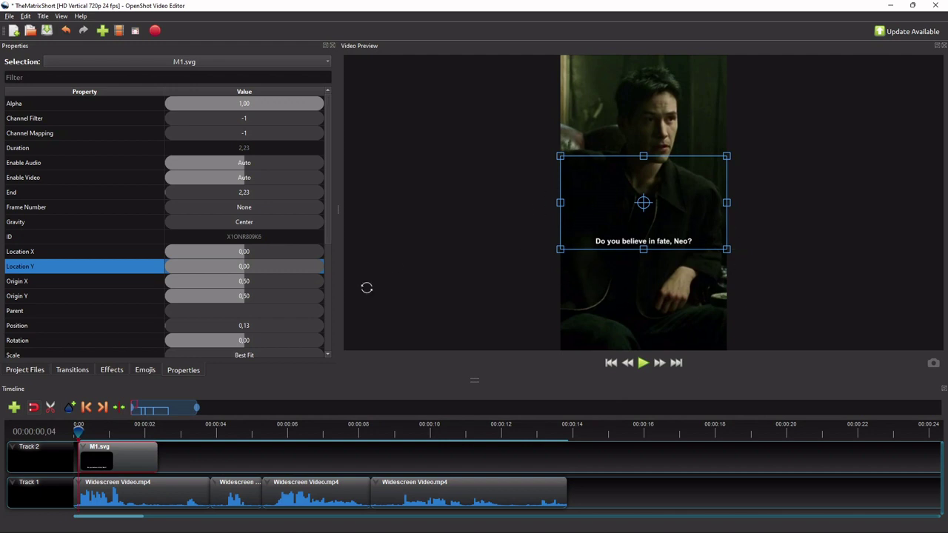
Step: Create a Gold bottom title named N1 with the text 'No.'
left_click(26, 371)
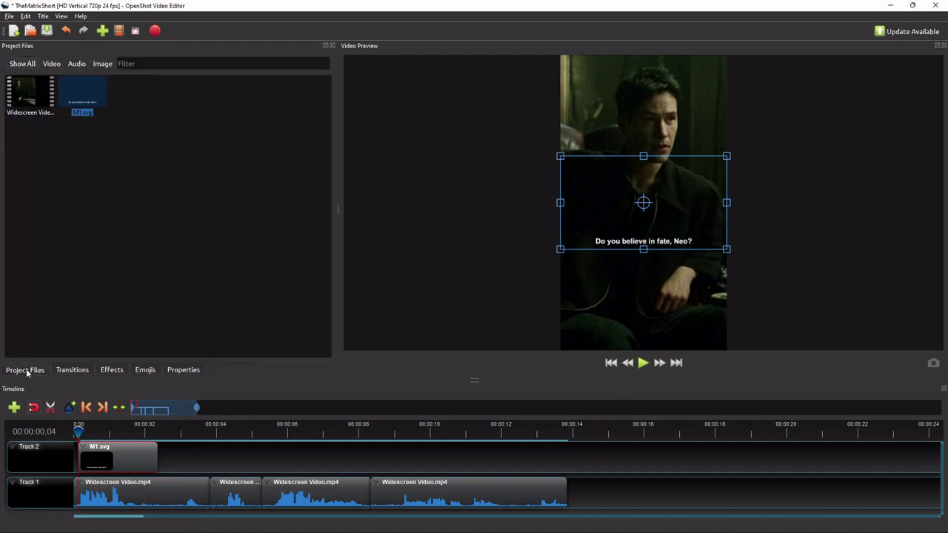
left_click(43, 15)
left_click(59, 30)
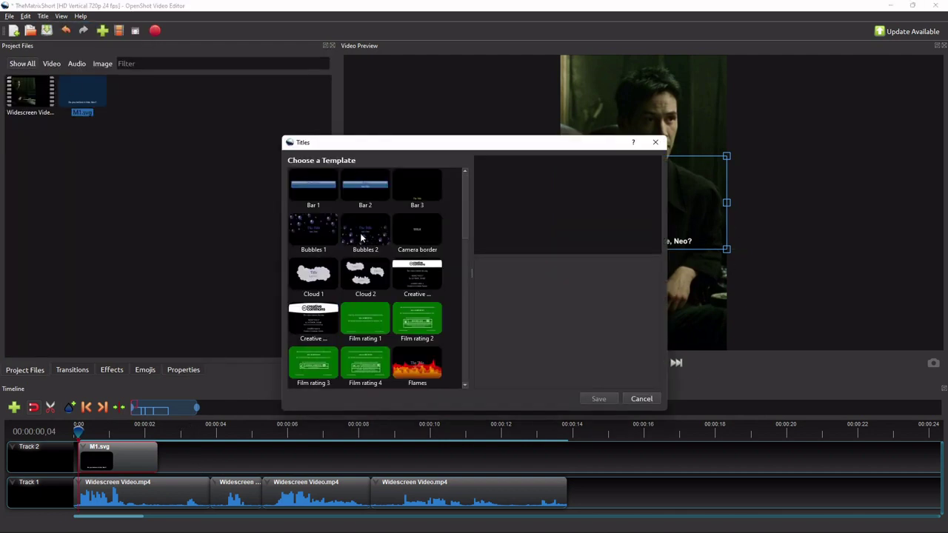
scroll(443, 291, "down", 3)
left_click(434, 332)
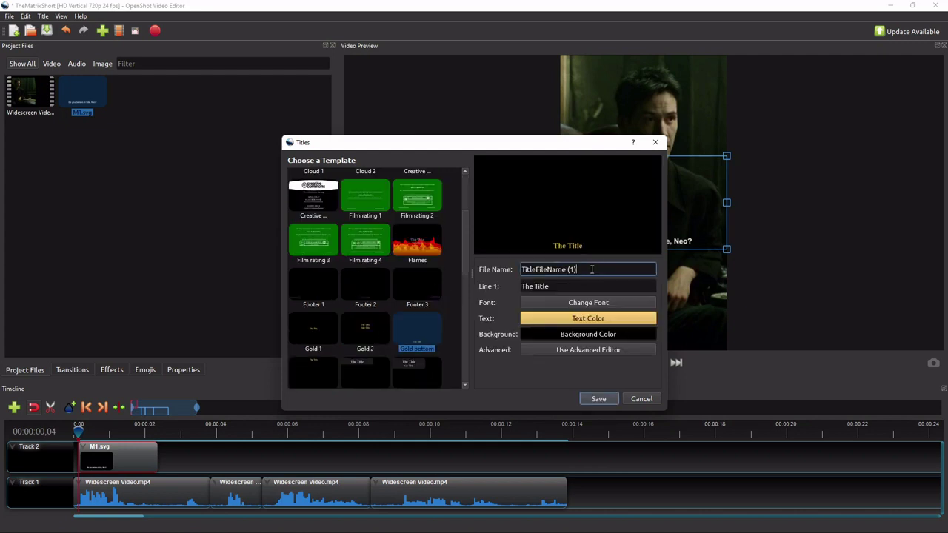
type("N1")
triple_click(571, 289)
type("No.")
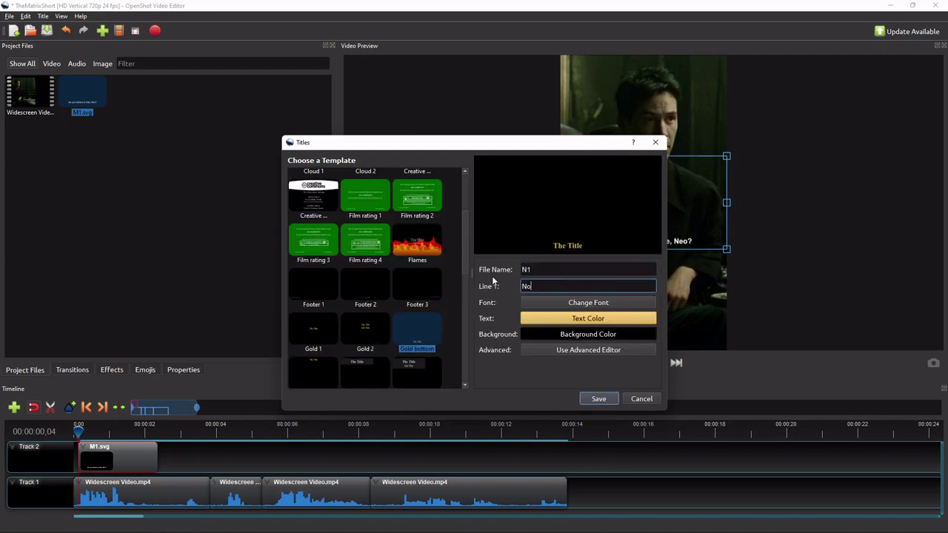
Step: Set the N1 title's font and white text colour, then save it
left_click(588, 302)
scroll(407, 234, "up", 5)
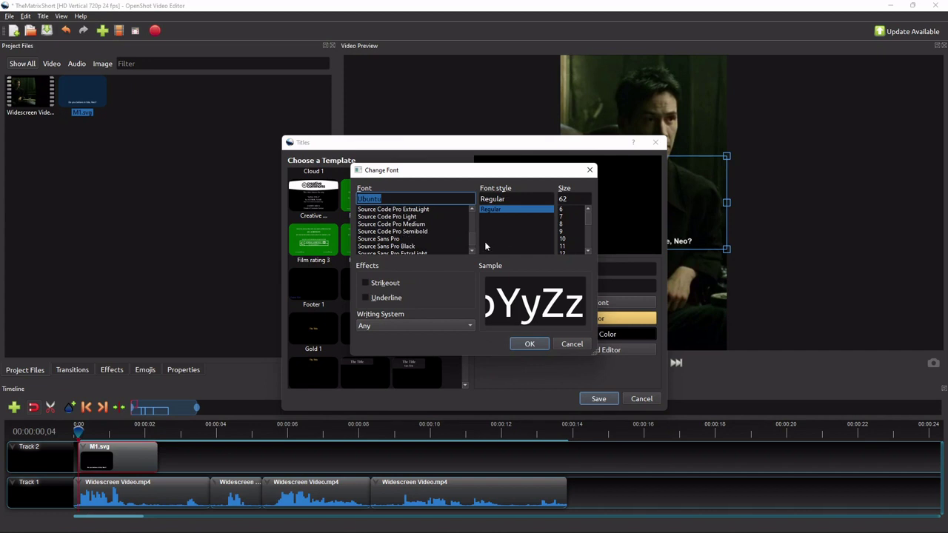
left_click_drag(475, 245, 475, 216)
left_click(359, 253)
left_click(529, 344)
left_click(583, 320)
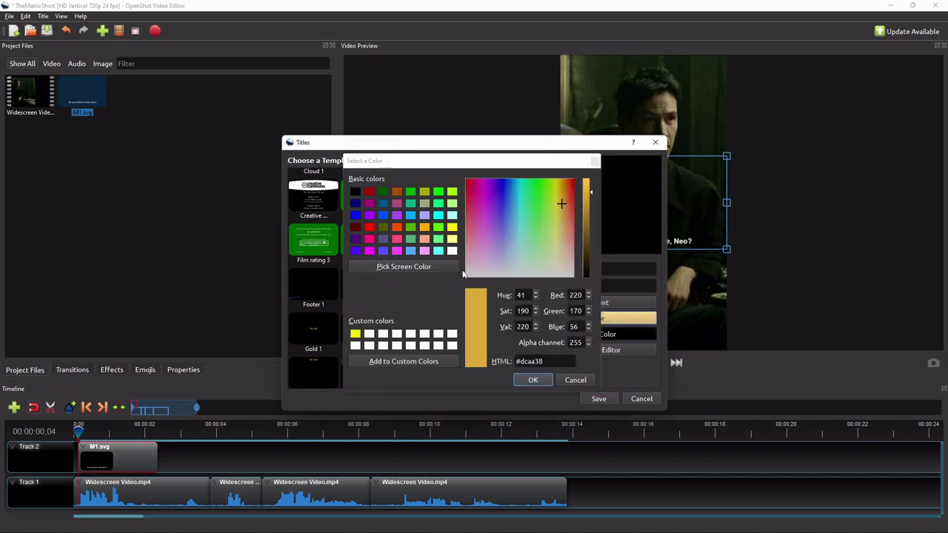
left_click(532, 380)
left_click(599, 398)
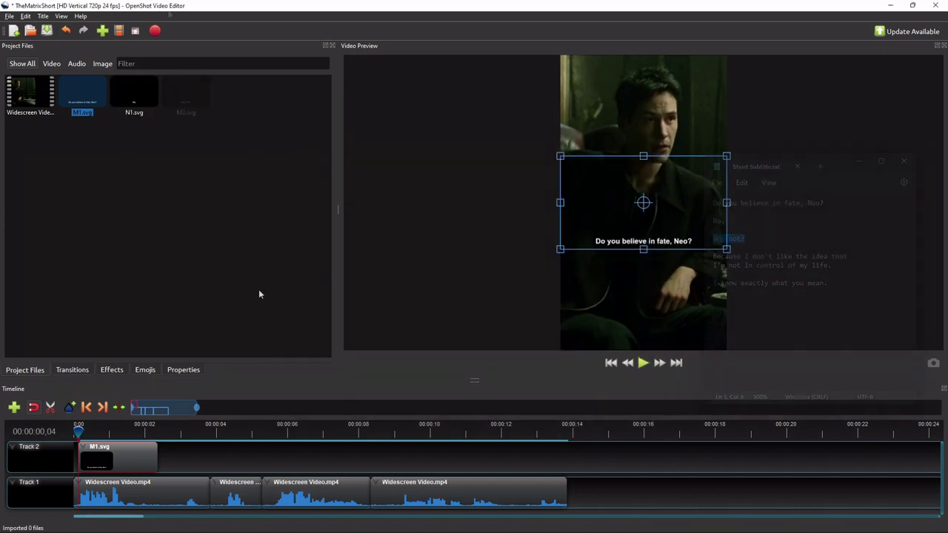
Step: Create Gold 2 title N2 with lines 'Because I don't like the idea that' / 'I'm not in control of my life.'
left_click(43, 16)
scroll(400, 282, "down", 3)
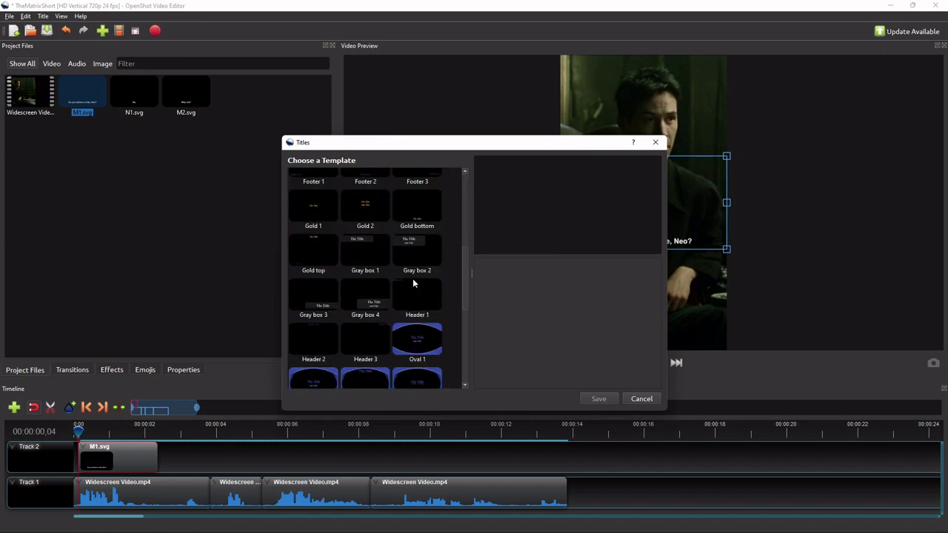
left_click(372, 210)
triple_click(523, 269)
type("N2")
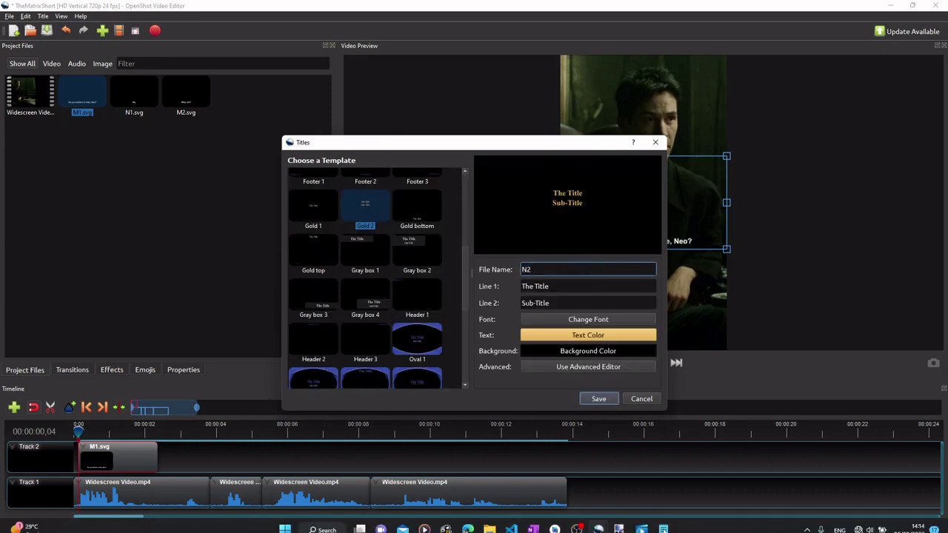
left_click(662, 529)
left_click_drag(848, 256, 707, 257)
key("ctrl+c")
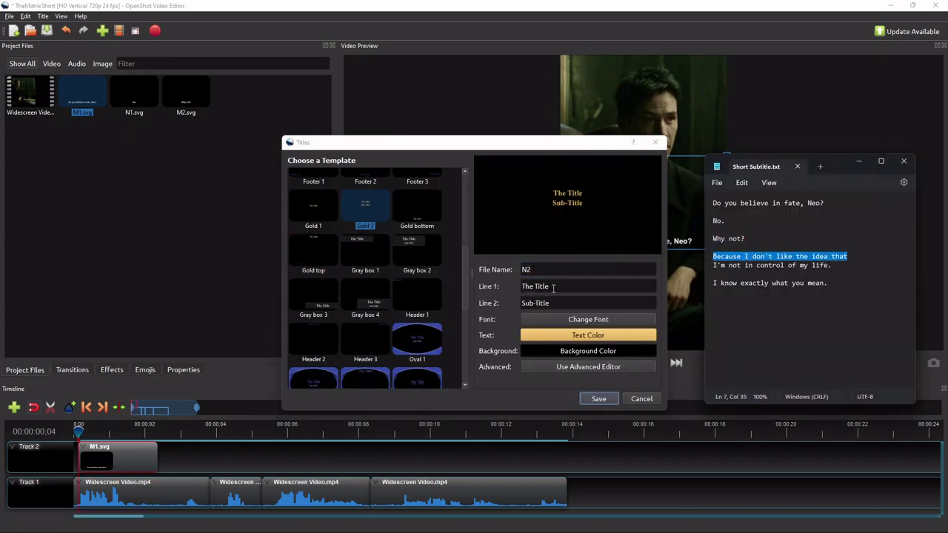
left_click(553, 288)
left_click_drag(533, 287, 520, 286)
key("ctrl+v")
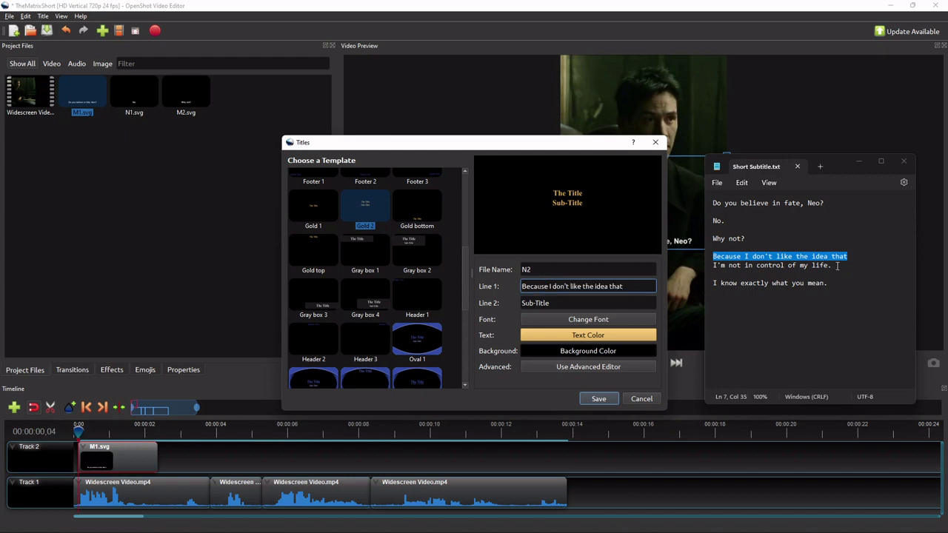
left_click_drag(833, 265, 715, 265)
left_click(566, 299)
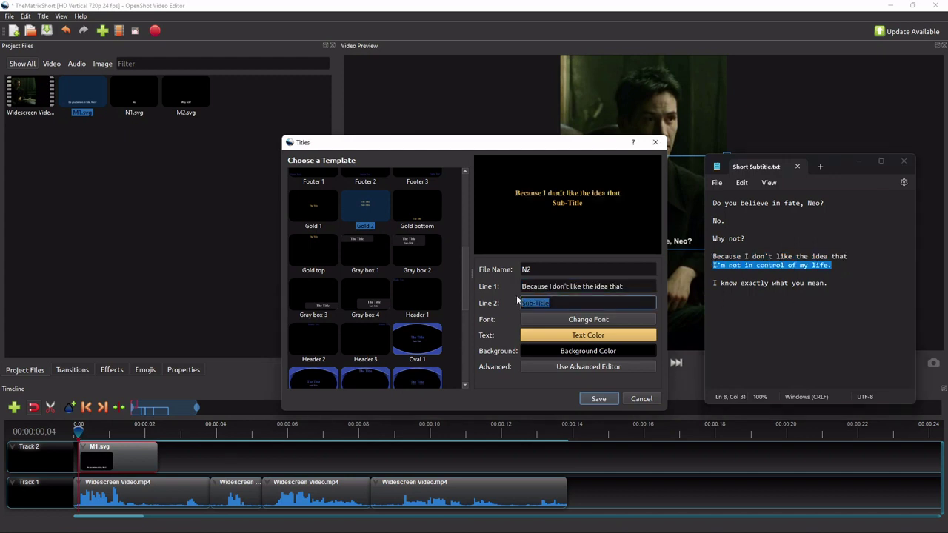
type("I'm not in control of my life.")
Step: Give N2 its font and white text colour, and save it to the project
left_click(563, 319)
scroll(393, 229, "up", 2)
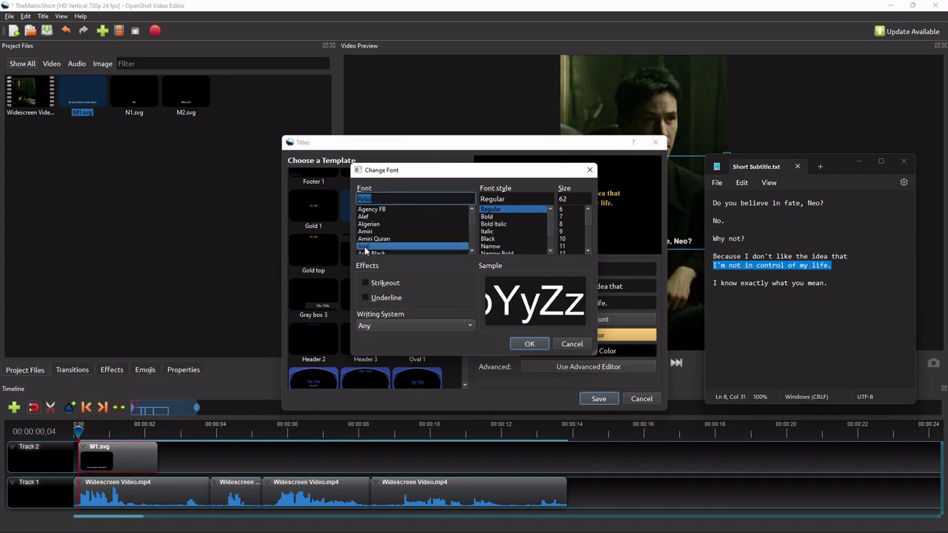
left_click(533, 345)
left_click(552, 335)
left_click(454, 255)
left_click(540, 378)
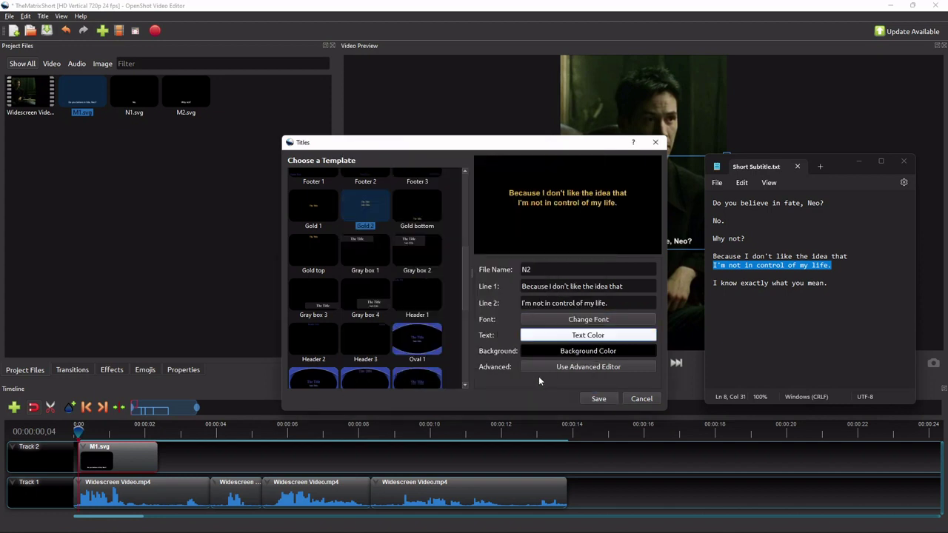
left_click(598, 399)
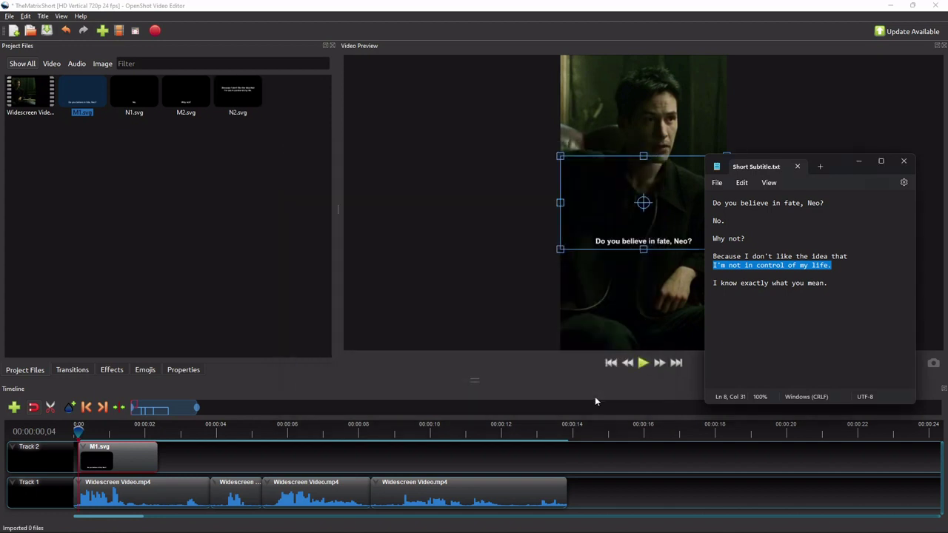
Step: Start Gold bottom title M3 with the line 'I know exactly what you mean.'
left_click(43, 17)
left_click(70, 28)
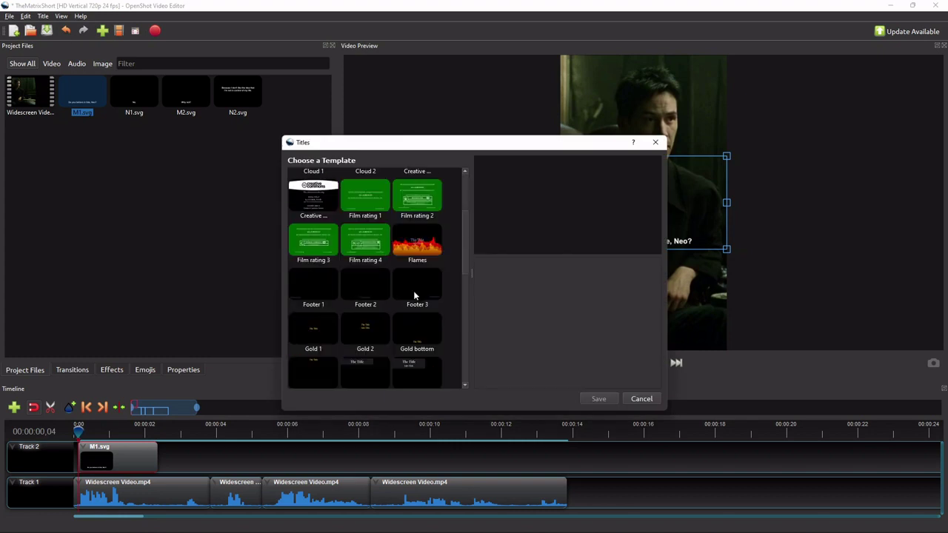
left_click(418, 331)
triple_click(569, 268)
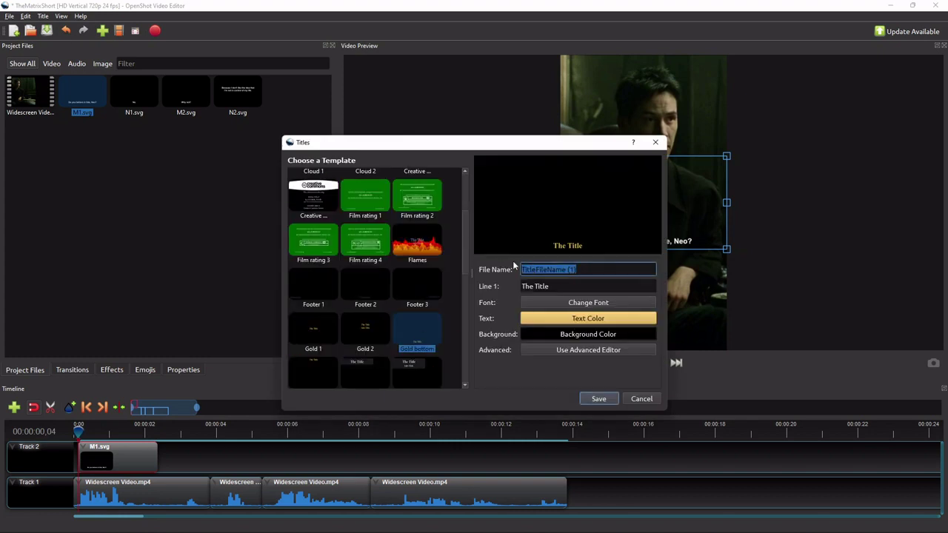
left_click(322, 523)
triple_click(736, 279)
key("ctrl+c")
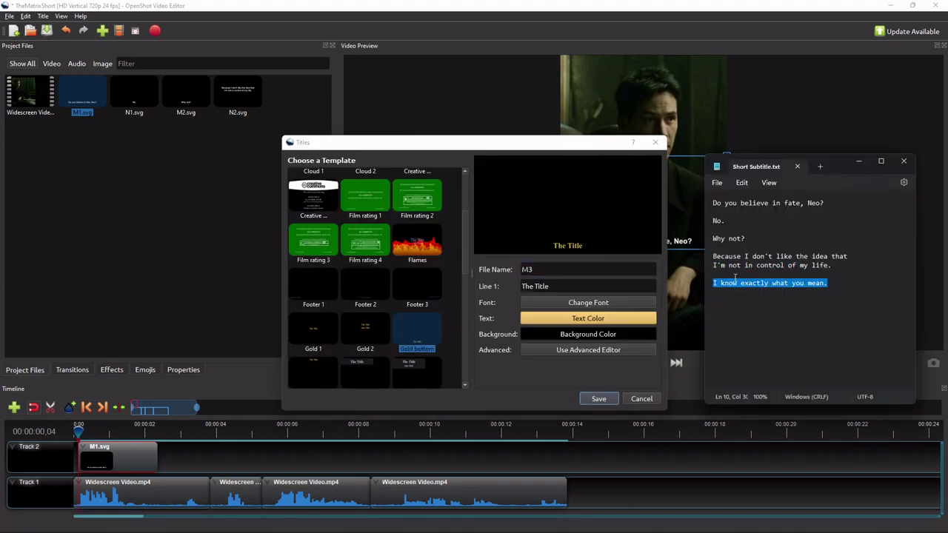
left_click(582, 286)
key("ctrl+v")
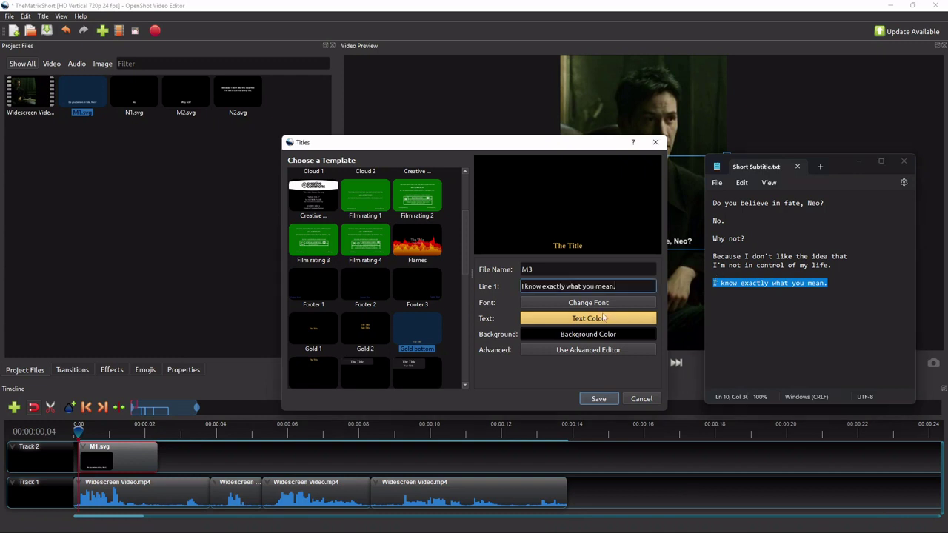
Step: Set M3's font and white text colour, then save it
left_click(588, 302)
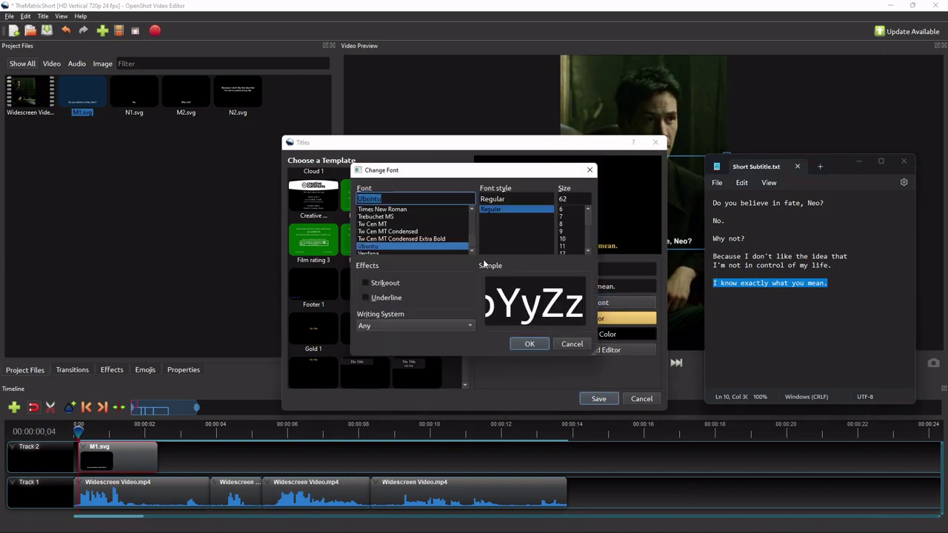
left_click(529, 344)
left_click(588, 317)
left_click(532, 379)
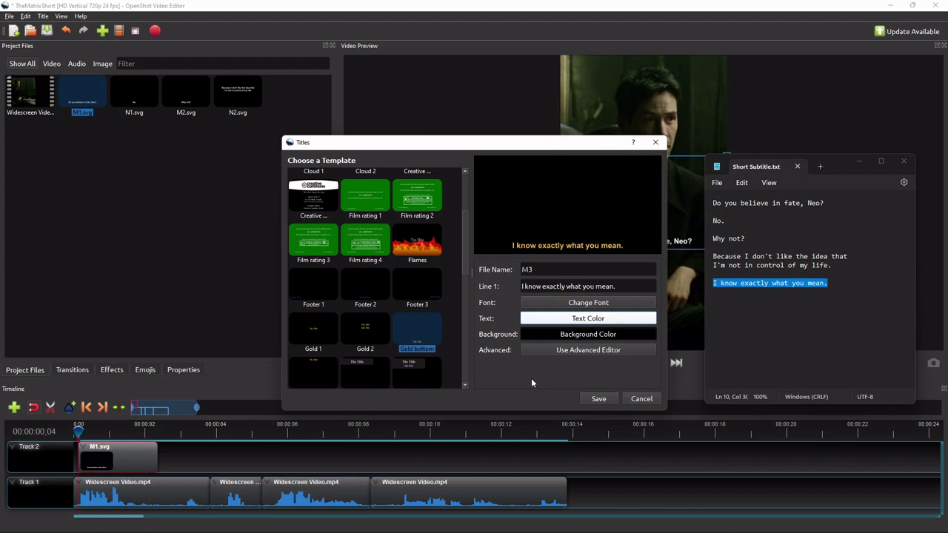
left_click(599, 398)
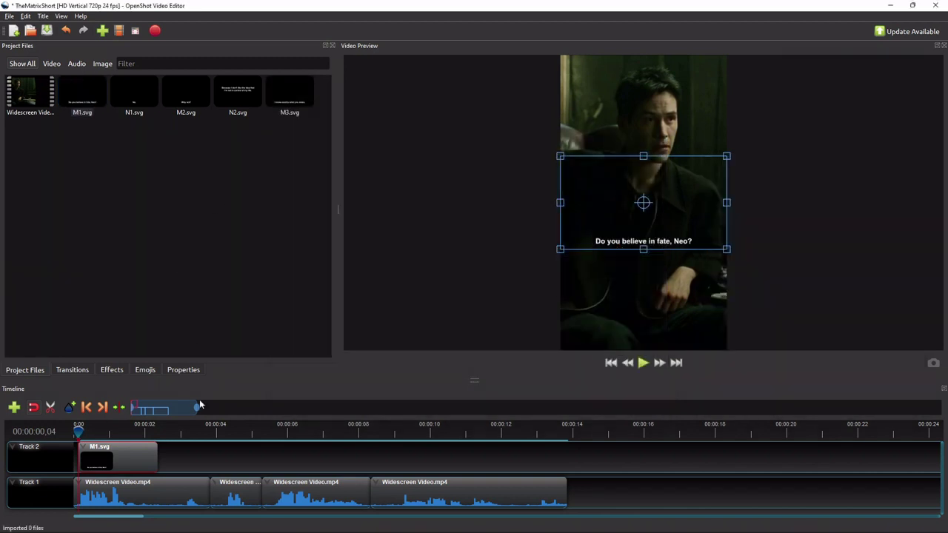
Step: Place N1 at 00:00:03,04 and M2 at 00:00:04,08 on Track 2 as short clips
left_click(185, 432)
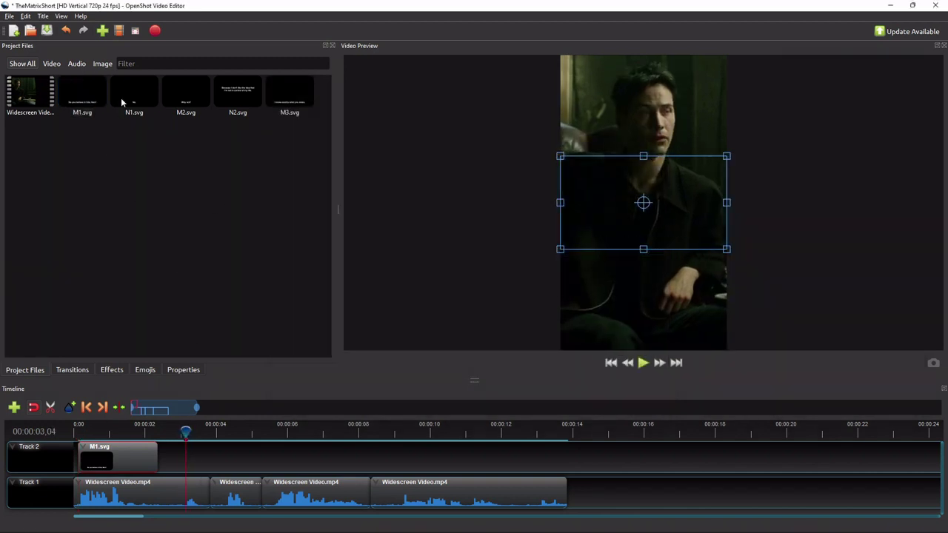
left_click_drag(196, 345, 438, 455)
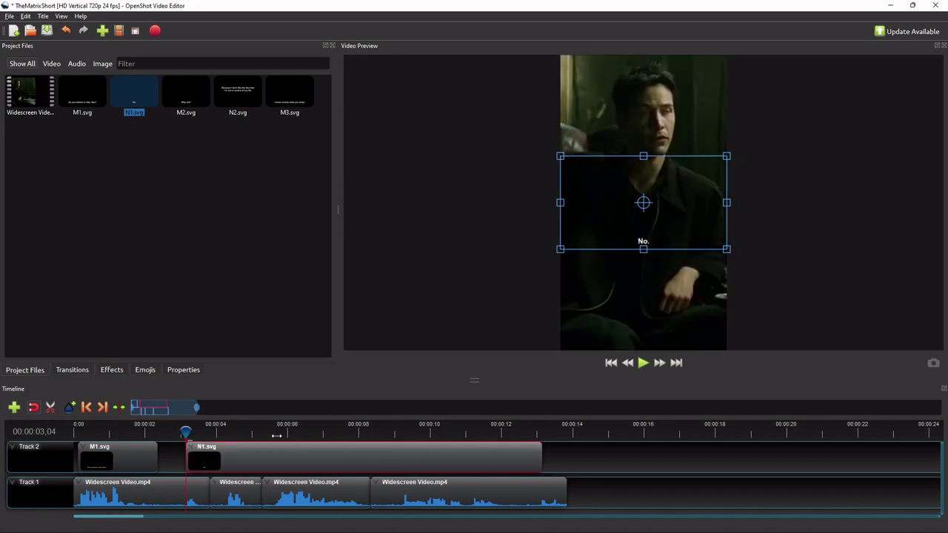
left_click_drag(275, 436, 214, 454)
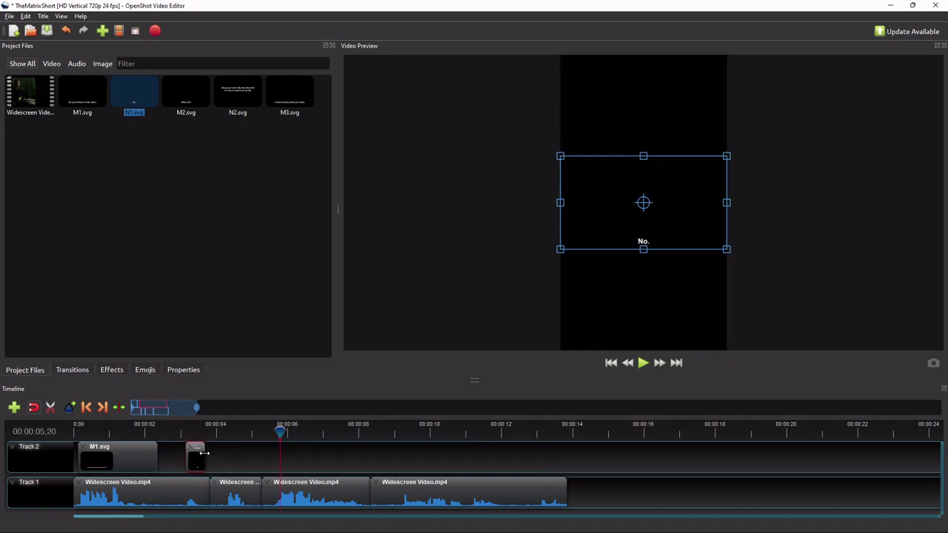
left_click(226, 429)
left_click_drag(185, 95, 337, 463)
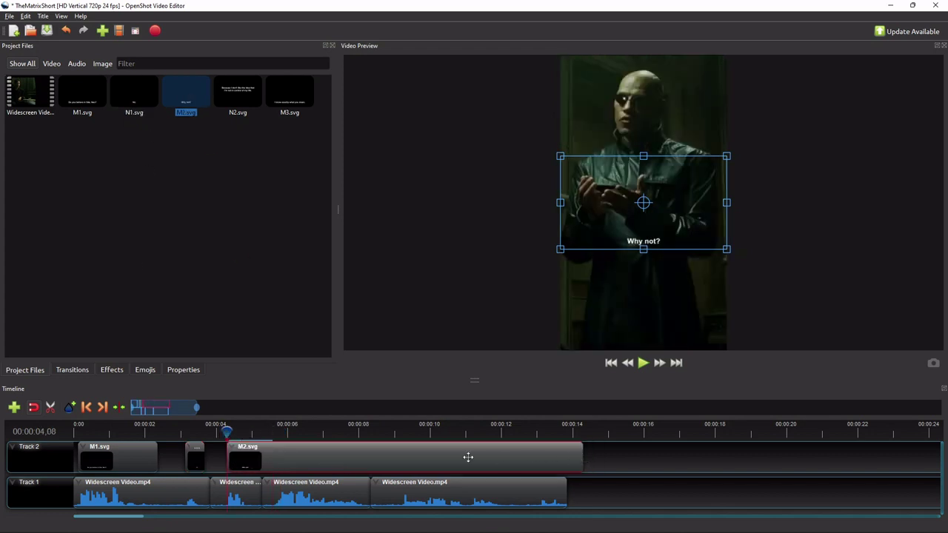
left_click_drag(468, 457, 468, 457)
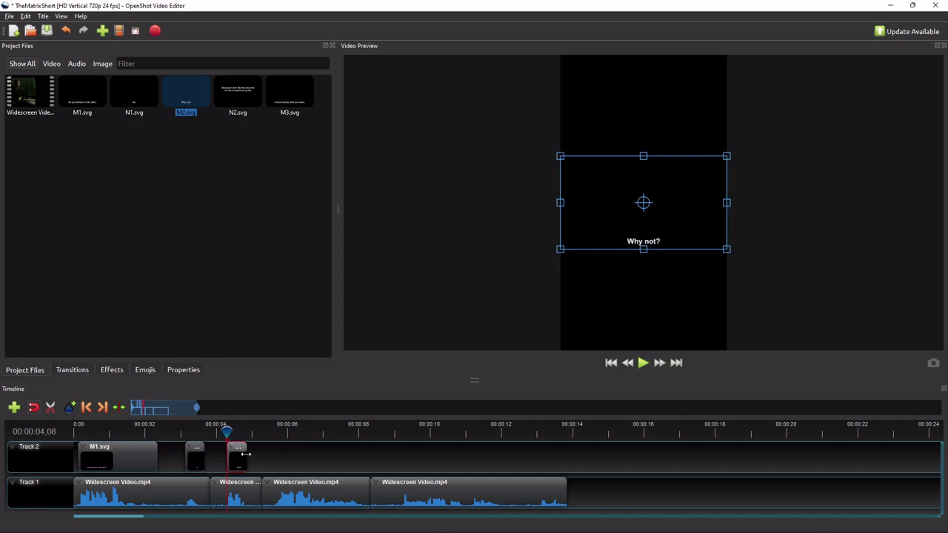
Step: Place N2 at 00:00:05,16 and M3 at 00:00:09,06 on Track 2, trimmed short
left_click(271, 430)
left_click(239, 93)
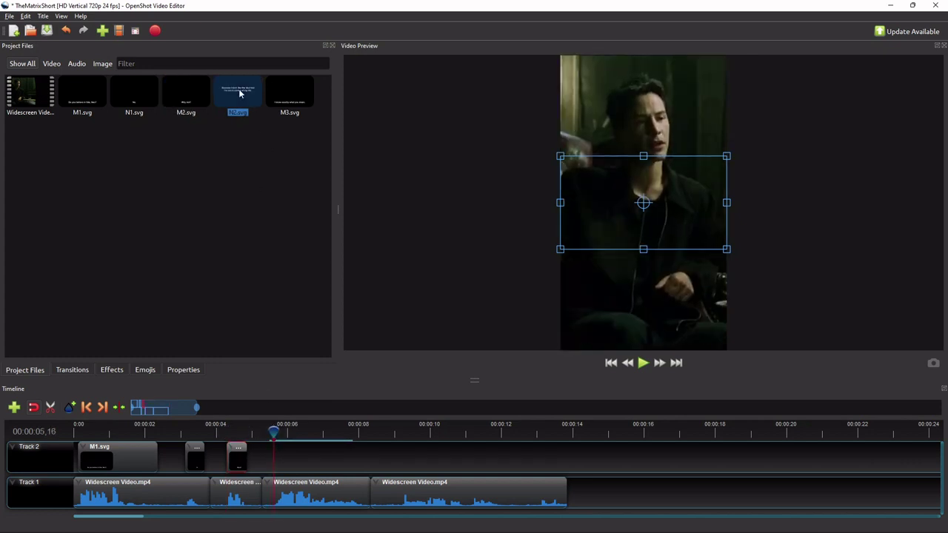
left_click_drag(239, 93, 370, 460)
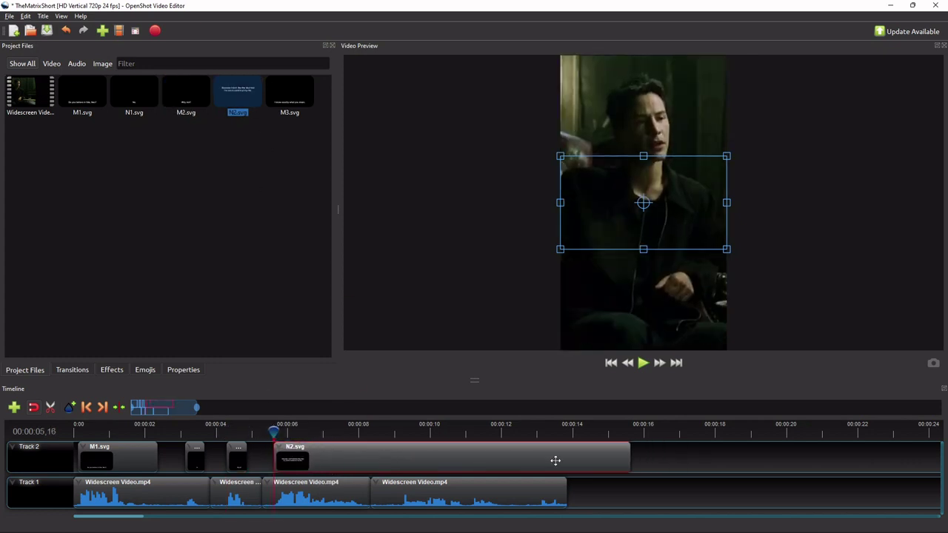
left_click_drag(622, 456, 350, 455)
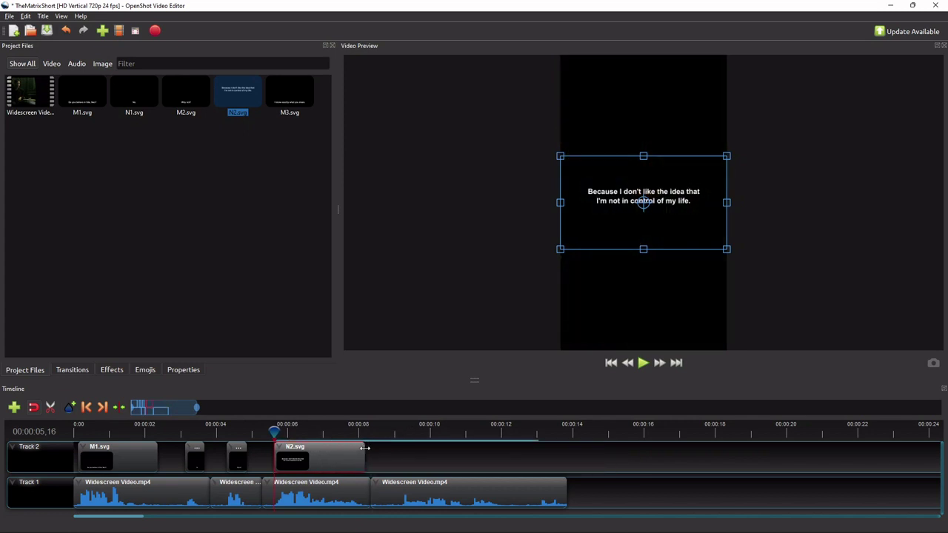
left_click(402, 432)
left_click_drag(289, 93, 415, 460)
left_click_drag(528, 464, 517, 464)
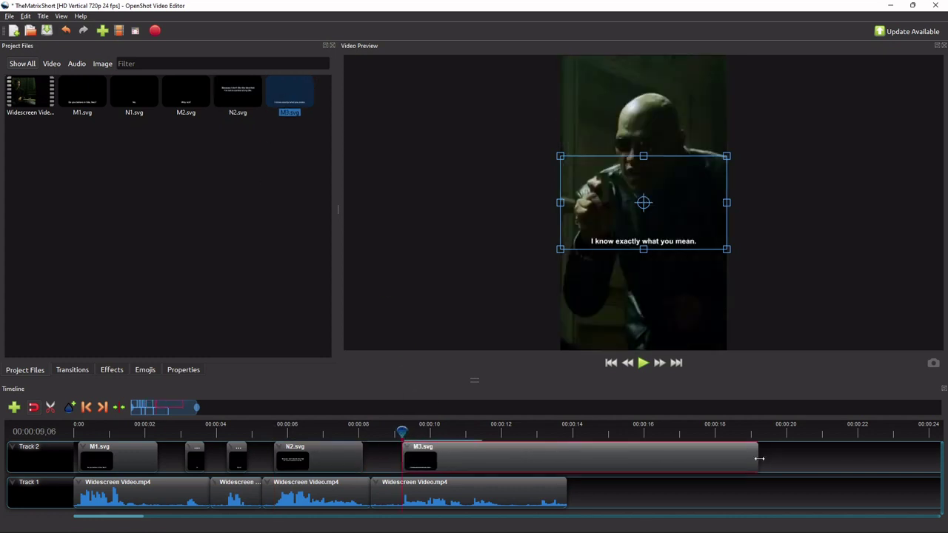
left_click_drag(759, 459, 507, 456)
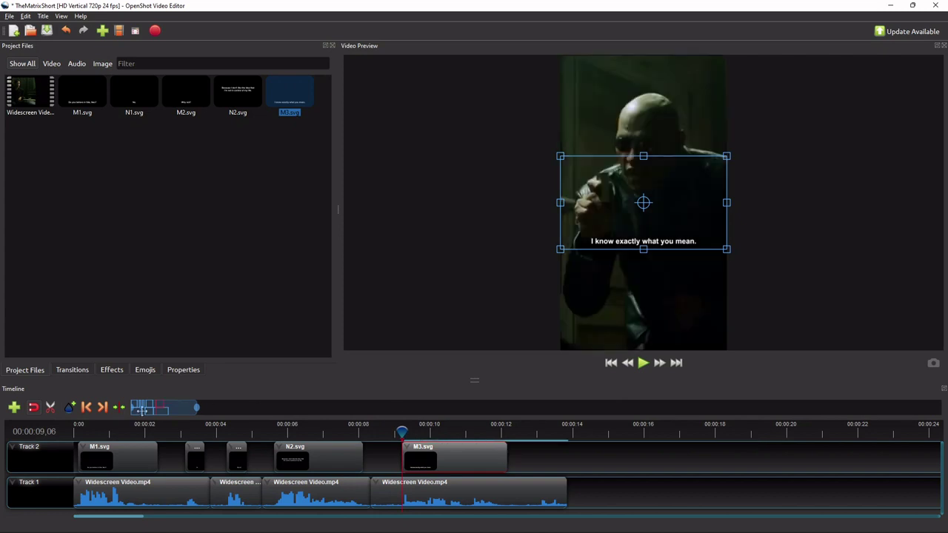
left_click(86, 408)
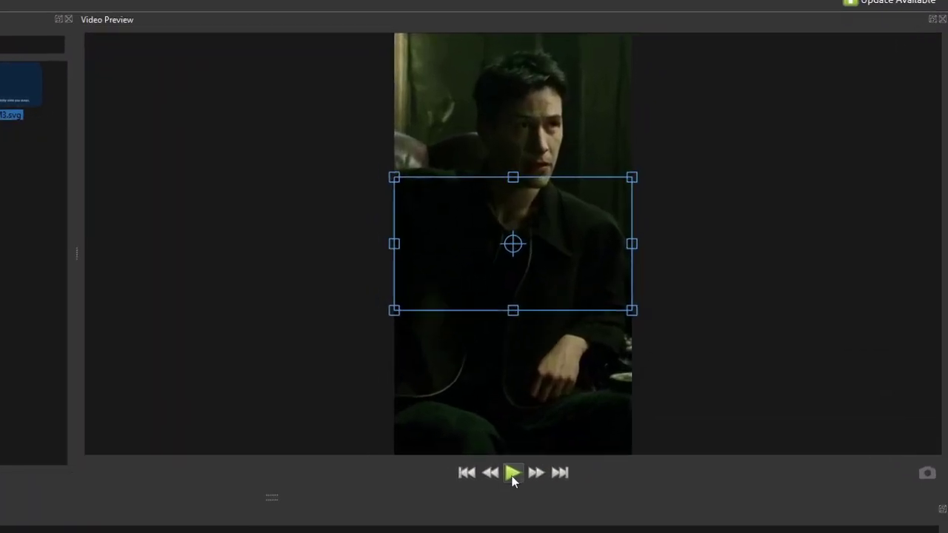
left_click(642, 364)
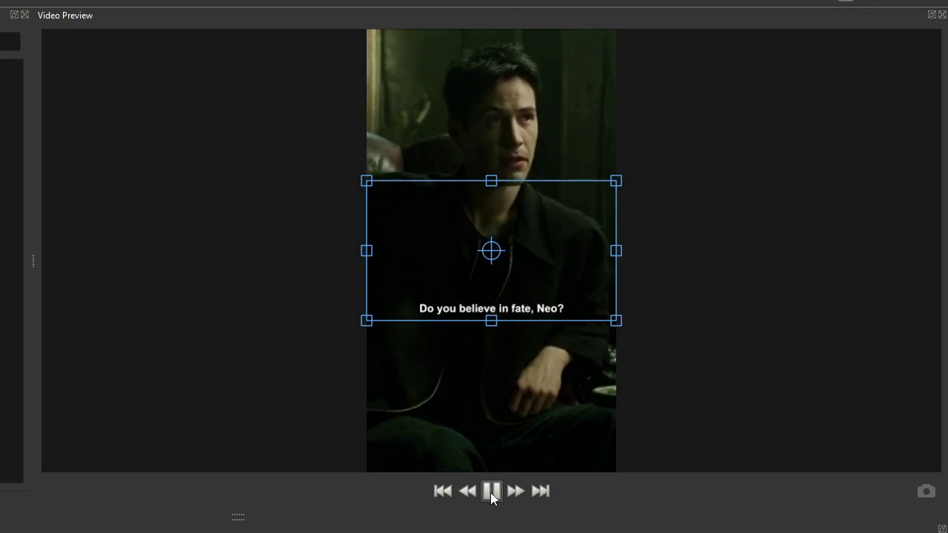